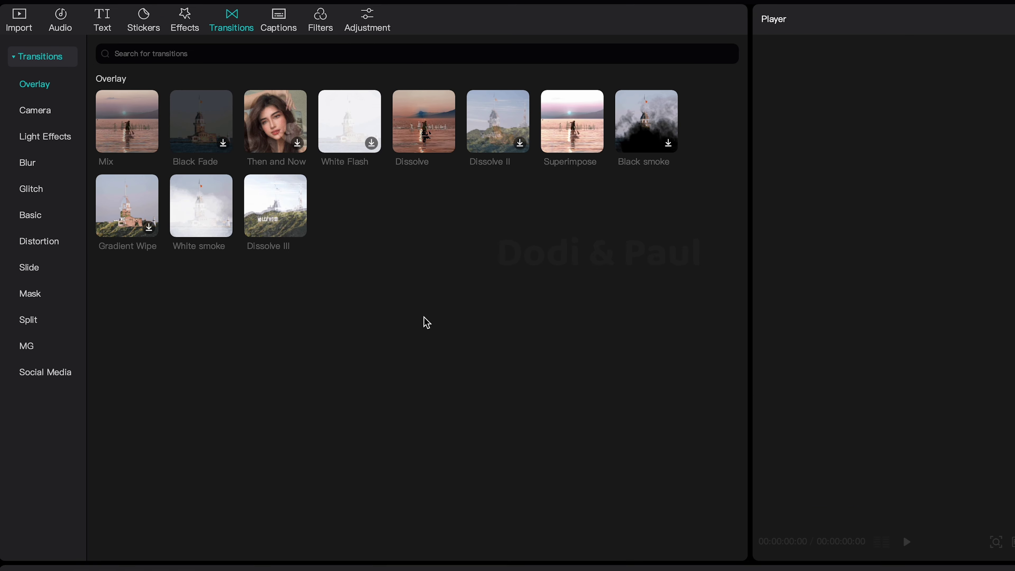
Browse each Transitions category from Overlay down to Social Media, ending on Camera
left_click(35, 56)
left_click(33, 57)
left_click(34, 112)
left_click(34, 138)
left_click(28, 164)
left_click(30, 189)
left_click(30, 215)
left_click(29, 268)
left_click(30, 294)
left_click(29, 320)
left_click(27, 346)
left_click(36, 372)
left_click(47, 112)
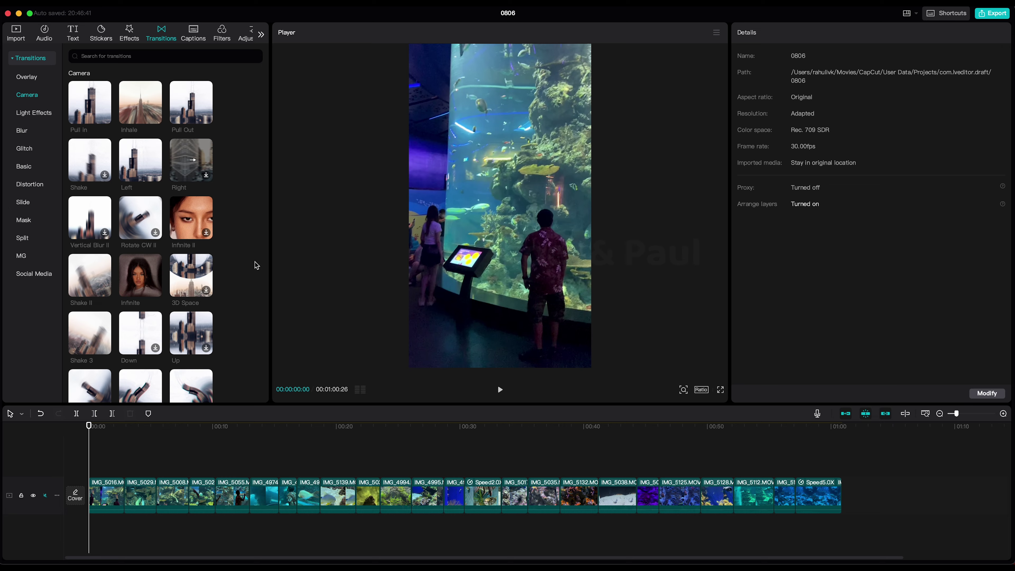
Place a 0.5s Pull in transition on the cut between the first two aquarium clips
mouse_move(89, 426)
left_mouse_down()
mouse_move(155, 427)
mouse_move(72, 428)
left_mouse_up()
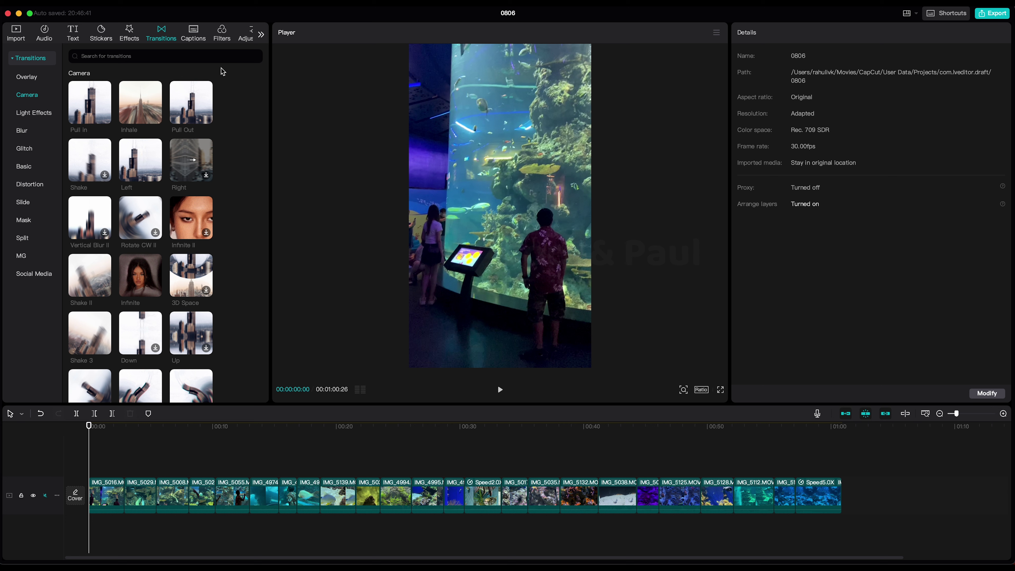
mouse_move(101, 91)
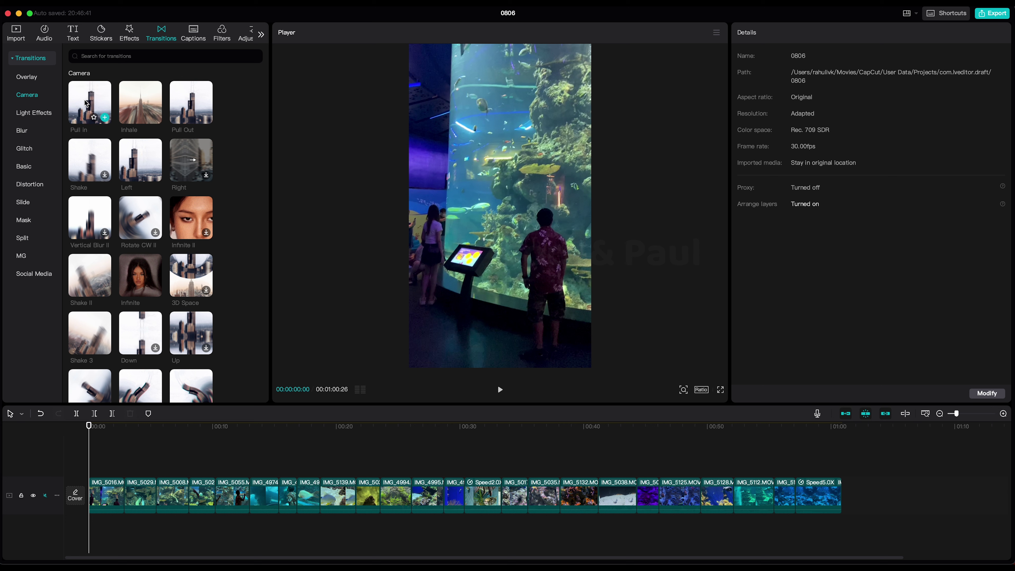
left_click_drag(89, 102, 95, 503)
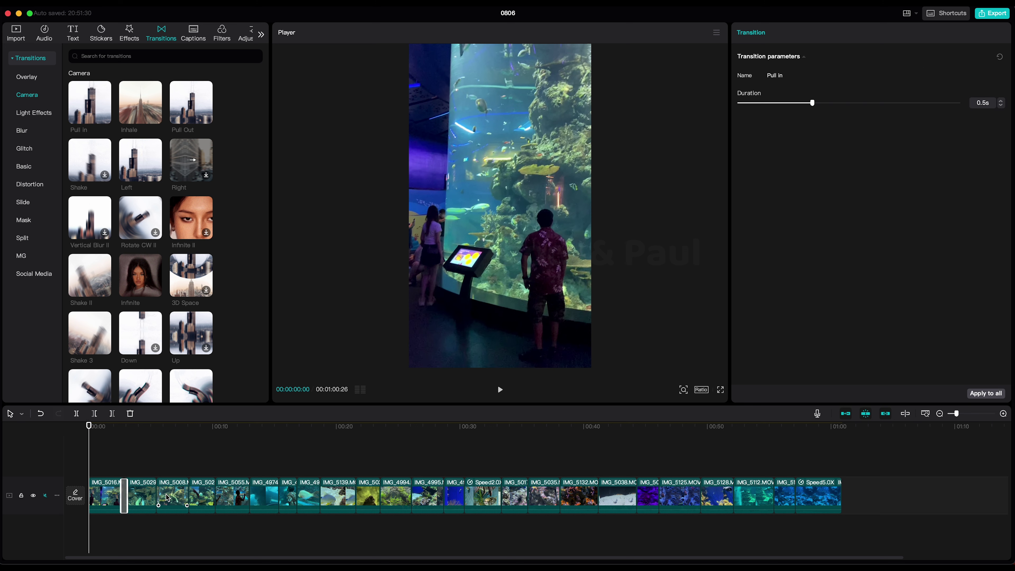
key("Delete")
left_click(130, 33)
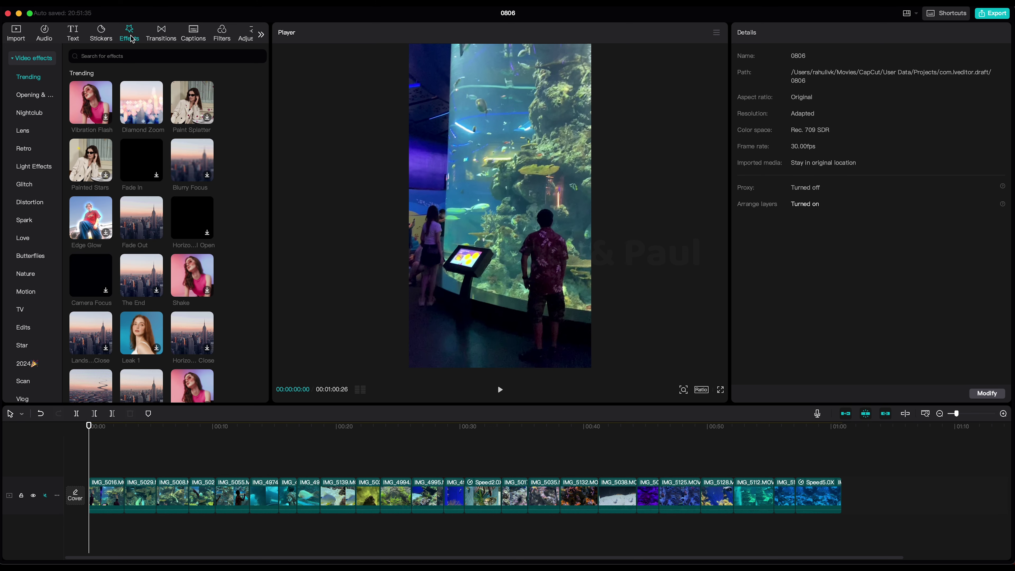
Drop Diamond Zoom onto the first clip and lengthen the effect slightly
left_click_drag(138, 109, 107, 496)
scroll(117, 468, "up", 5)
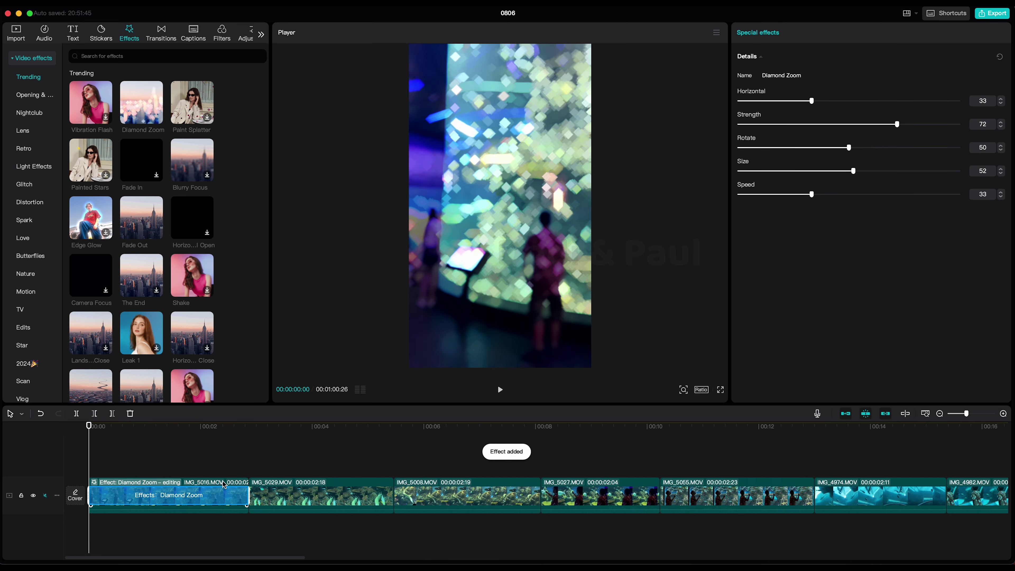
left_click_drag(127, 486, 140, 487)
Play and scrub the opening clips from the start to review the Diamond Zoom effect
key("space")
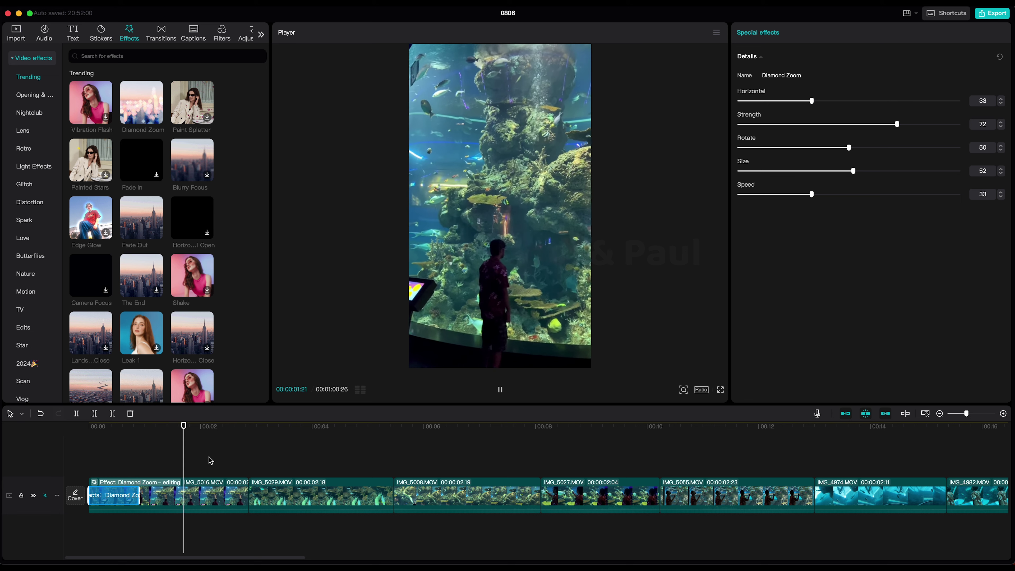
key("space")
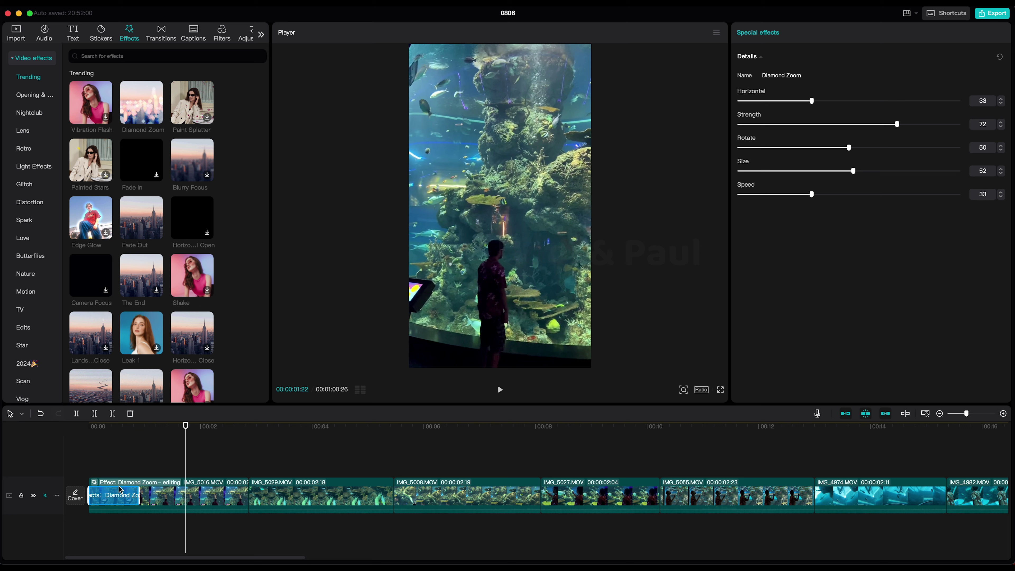
left_click(70, 434)
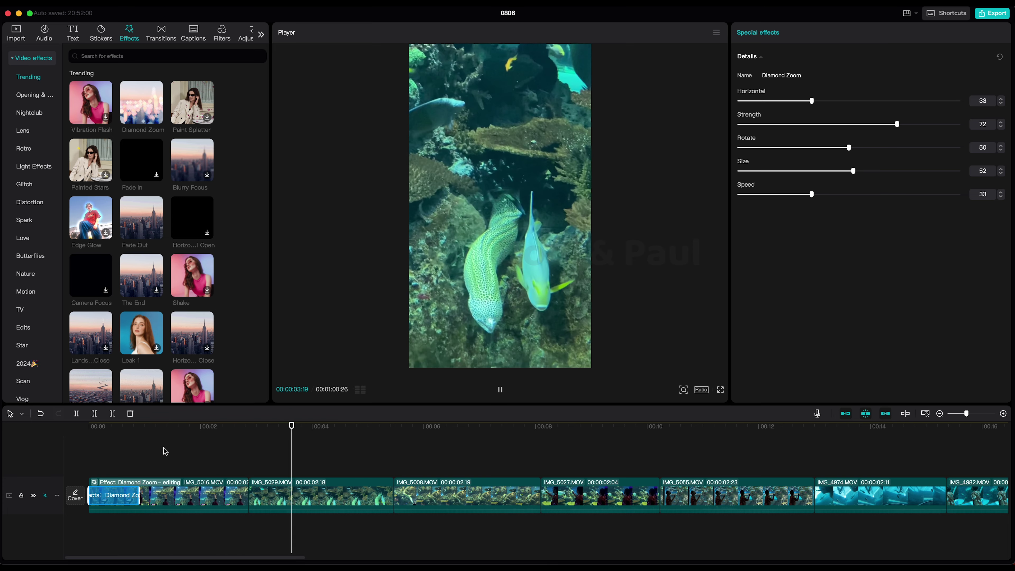
left_click_drag(248, 435, 461, 454)
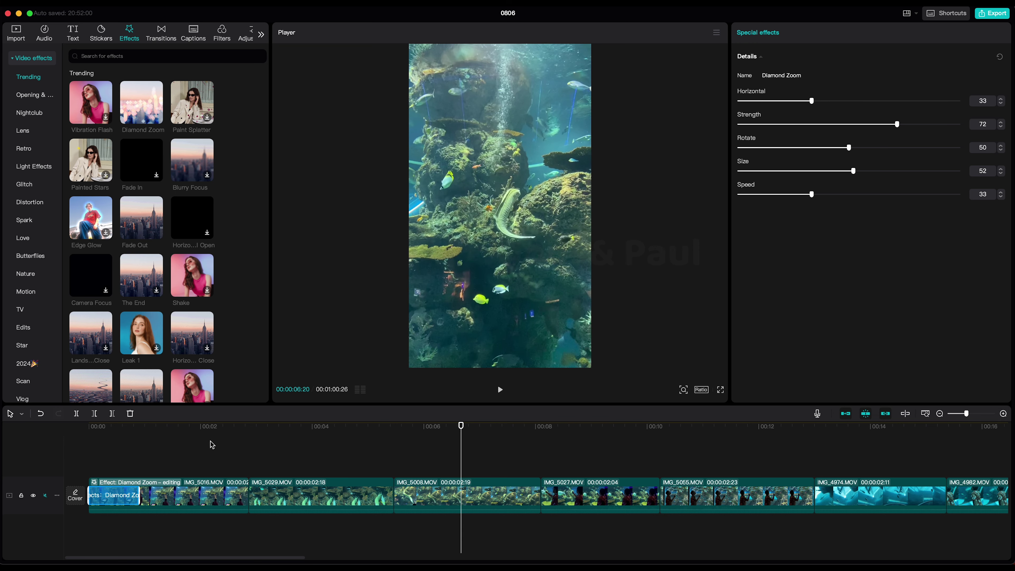
left_click_drag(220, 433, 519, 469)
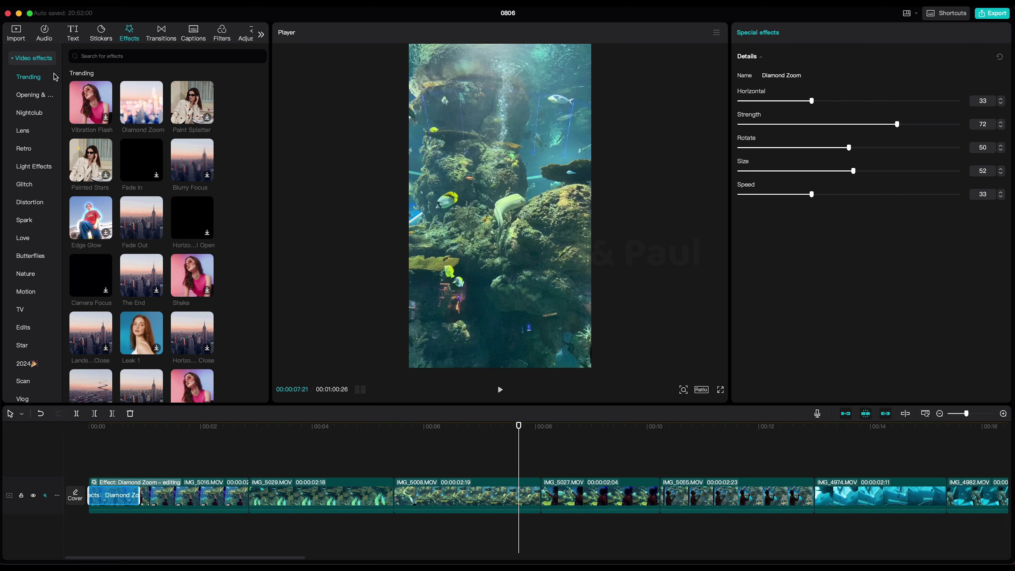
Add a 0.5s Pull Out between IMG_5008 and IMG_5027 and play across it
left_click(162, 37)
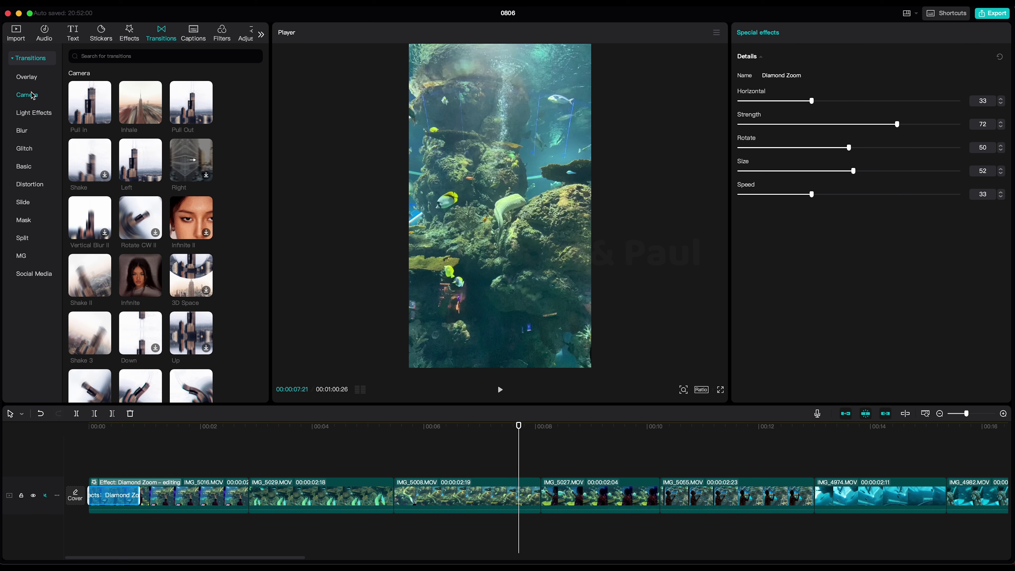
mouse_move(187, 116)
left_click_drag(188, 107, 533, 492)
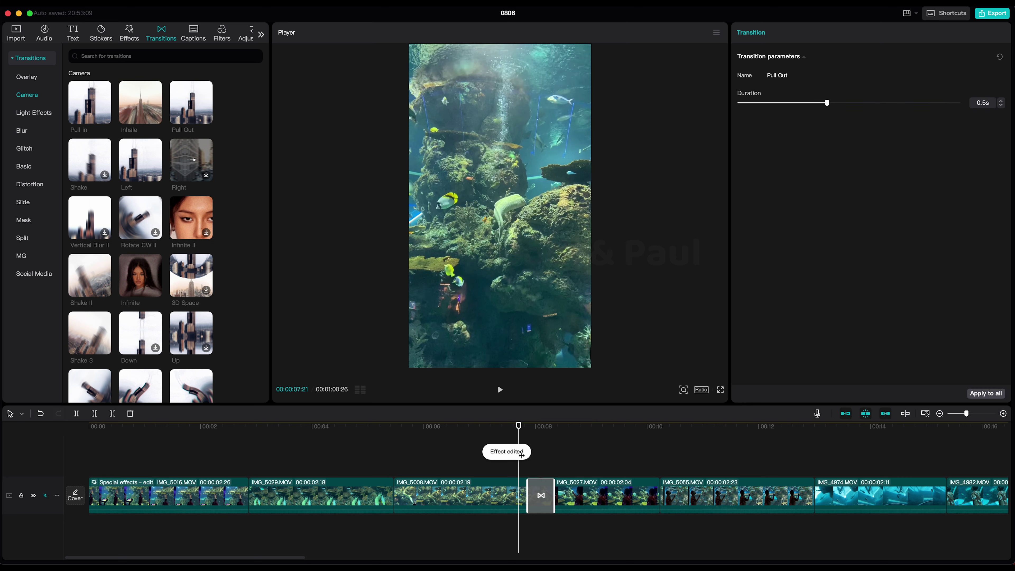
left_click_drag(514, 430, 383, 433)
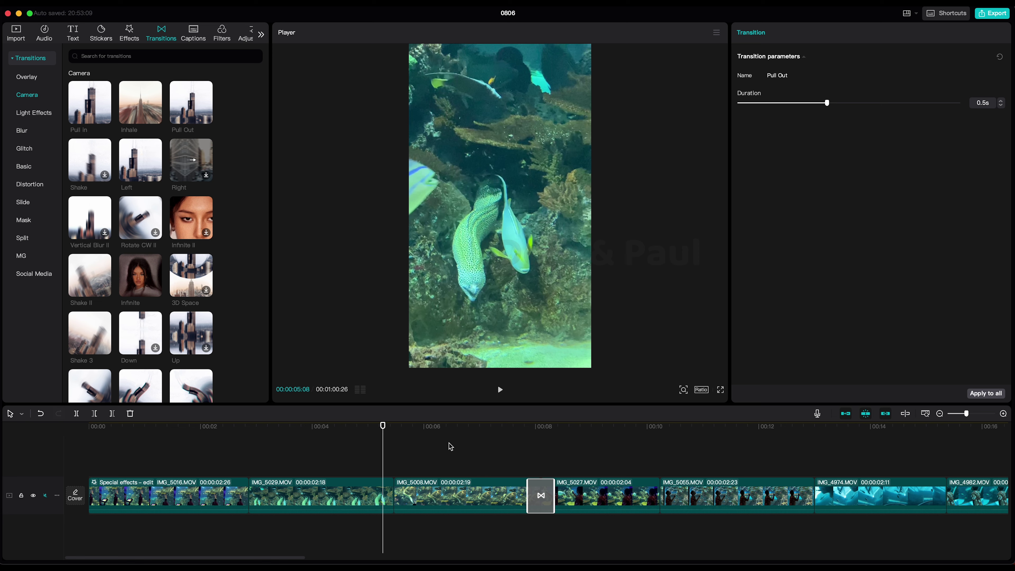
key("space")
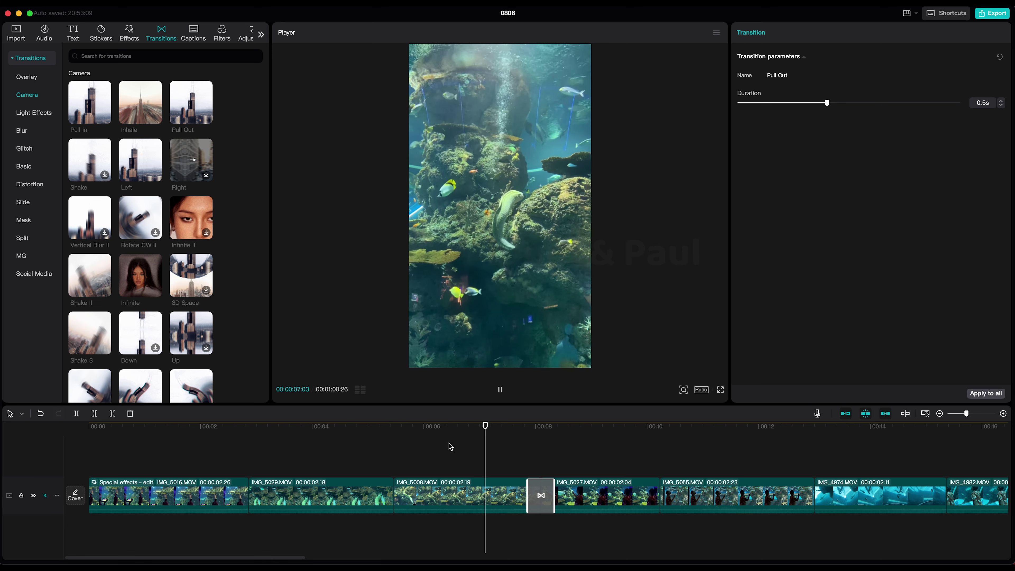
key("space")
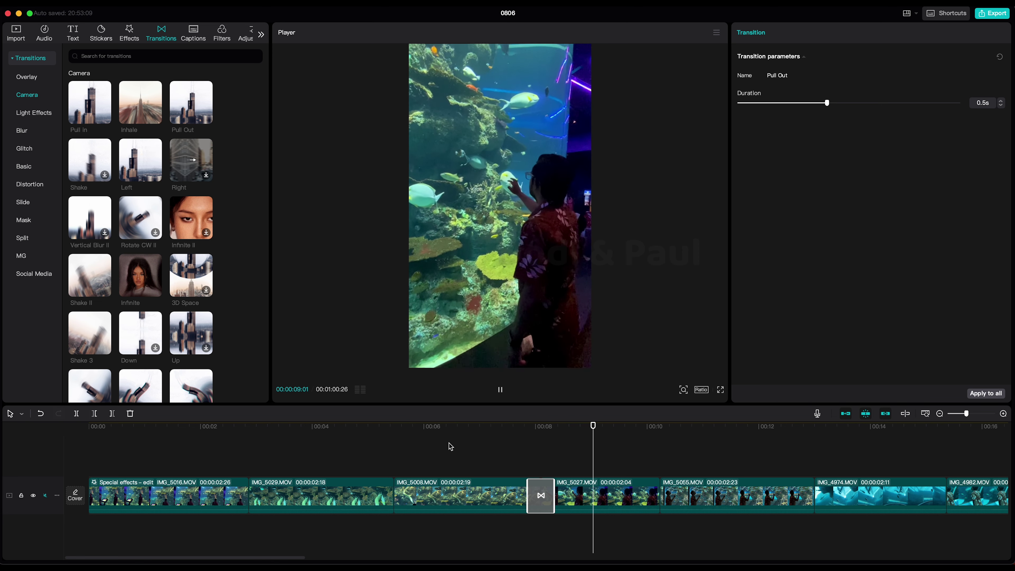
mouse_move(513, 430)
left_mouse_down()
mouse_move(465, 436)
mouse_move(558, 441)
mouse_move(568, 431)
mouse_move(505, 431)
left_mouse_up()
key("space")
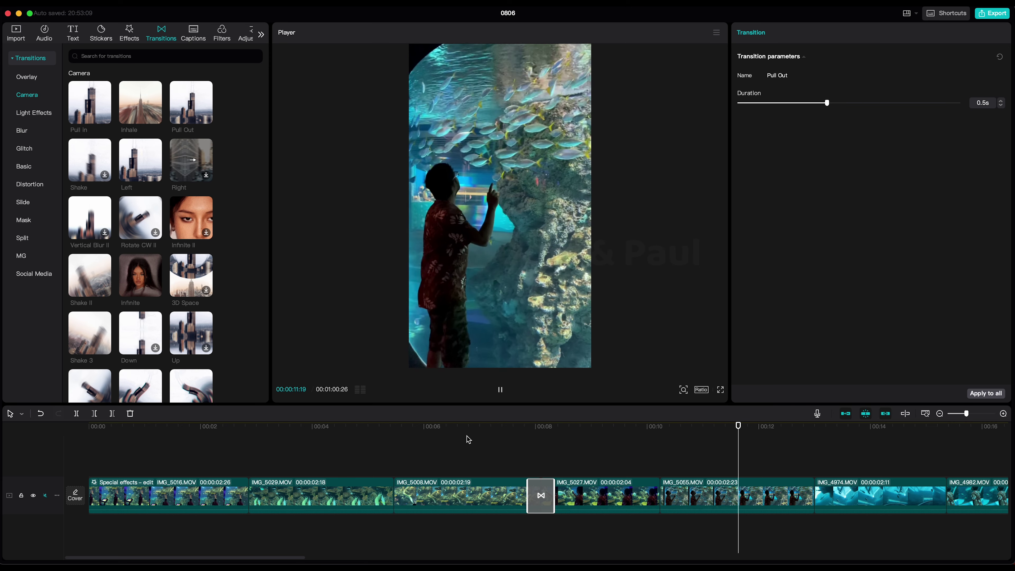
Scrub around IMG_5055 and IMG_4974 to locate the next cut
scroll(469, 439, "right", 5)
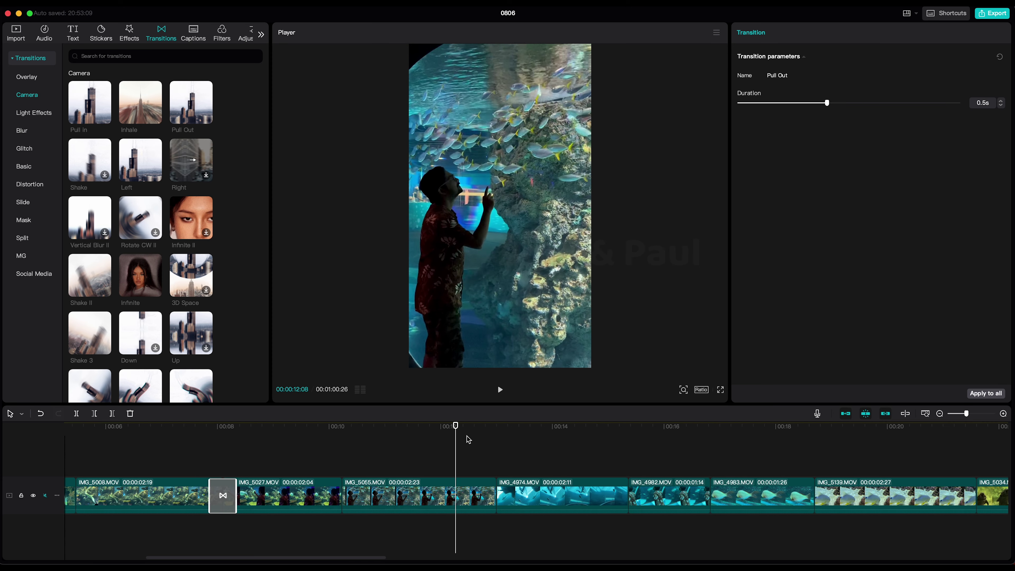
left_click_drag(333, 438, 444, 442)
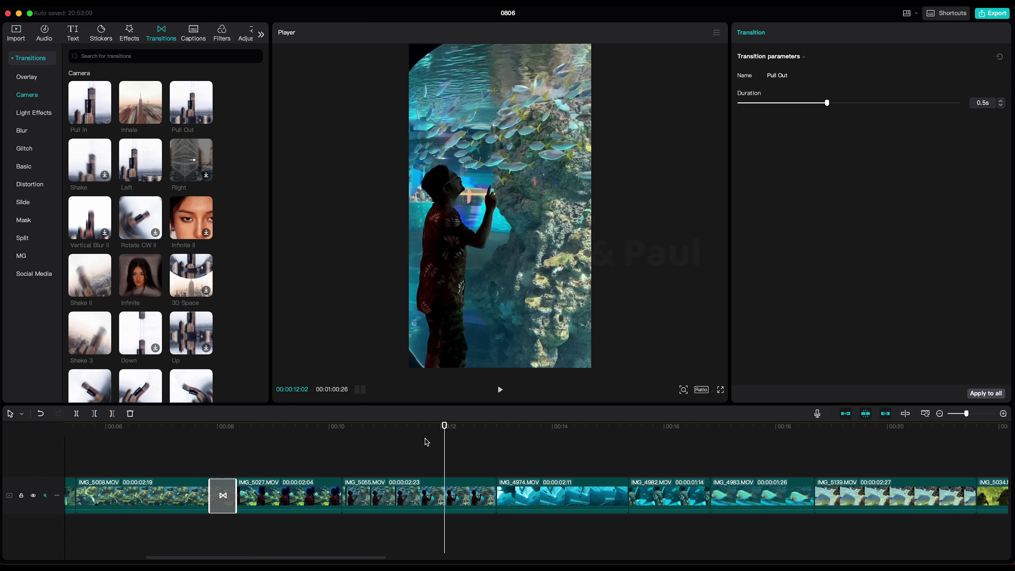
key("space")
mouse_move(487, 437)
left_mouse_down()
mouse_move(512, 438)
mouse_move(478, 438)
left_mouse_up()
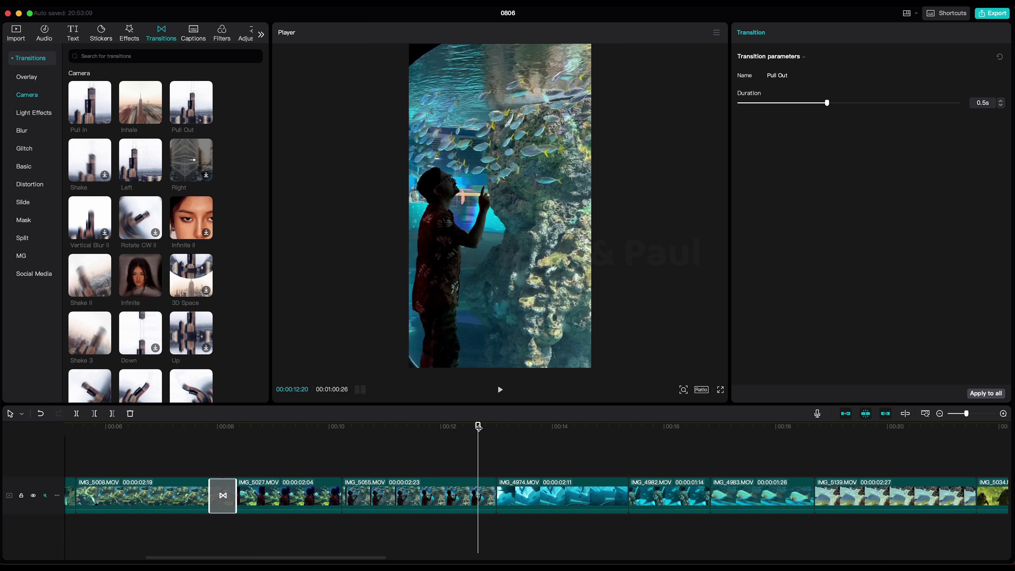
mouse_move(478, 427)
left_mouse_down()
mouse_move(523, 426)
mouse_move(476, 427)
left_mouse_up()
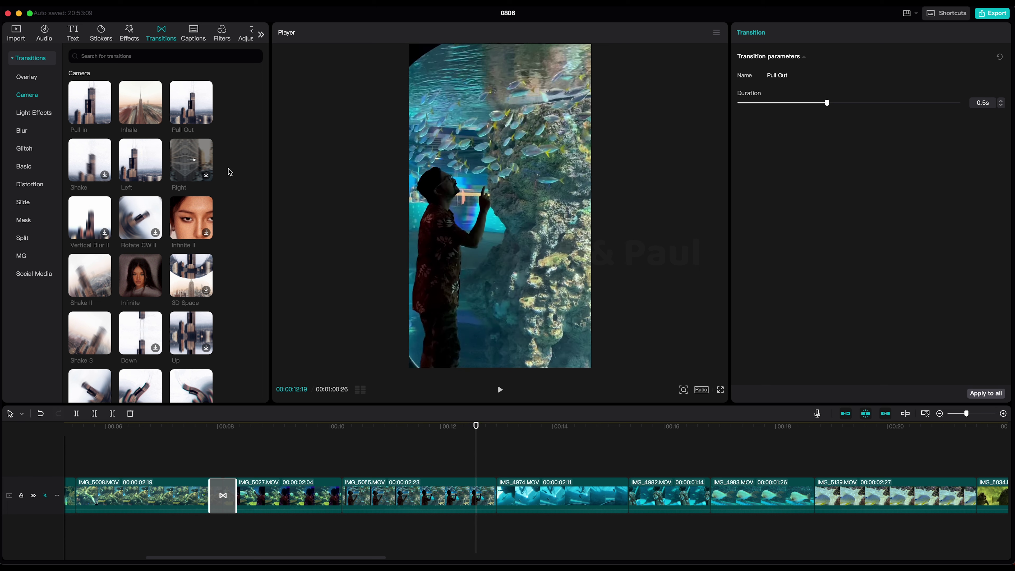
mouse_move(476, 426)
left_mouse_down()
mouse_move(512, 433)
mouse_move(484, 427)
left_mouse_up()
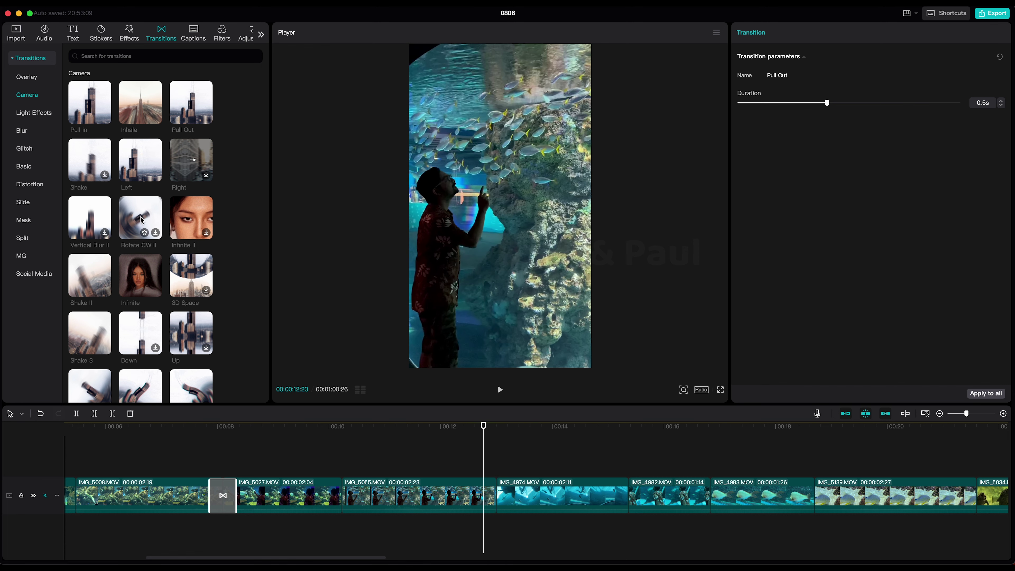
Add Rotate CW II between IMG_5055 and IMG_4974 and scrub through the fish clip
left_click_drag(138, 219, 515, 482)
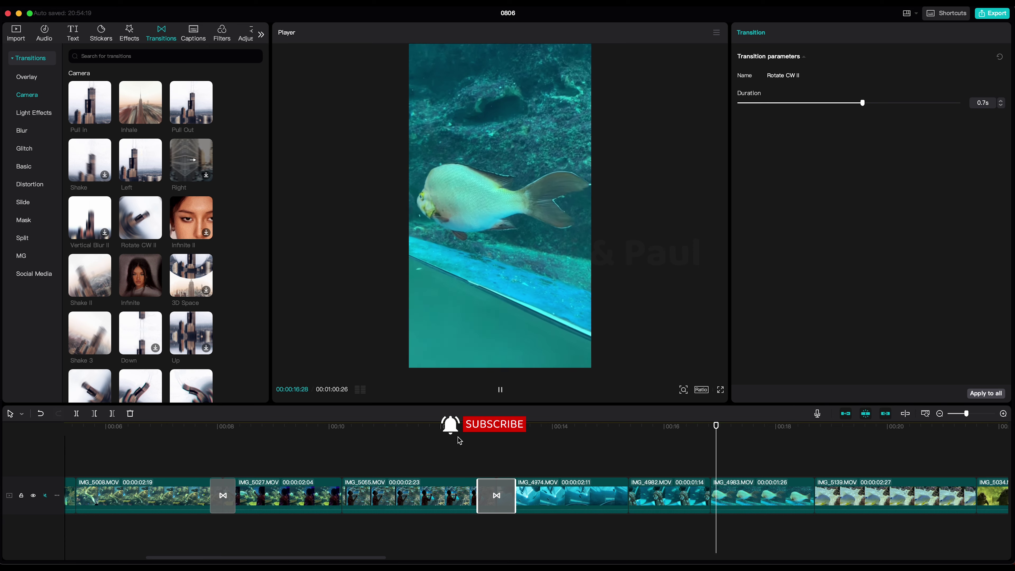
scroll(458, 437, "right", 5)
left_click(404, 433)
mouse_move(404, 434)
left_mouse_down()
mouse_move(415, 433)
mouse_move(394, 434)
mouse_move(432, 435)
mouse_move(400, 436)
left_mouse_up()
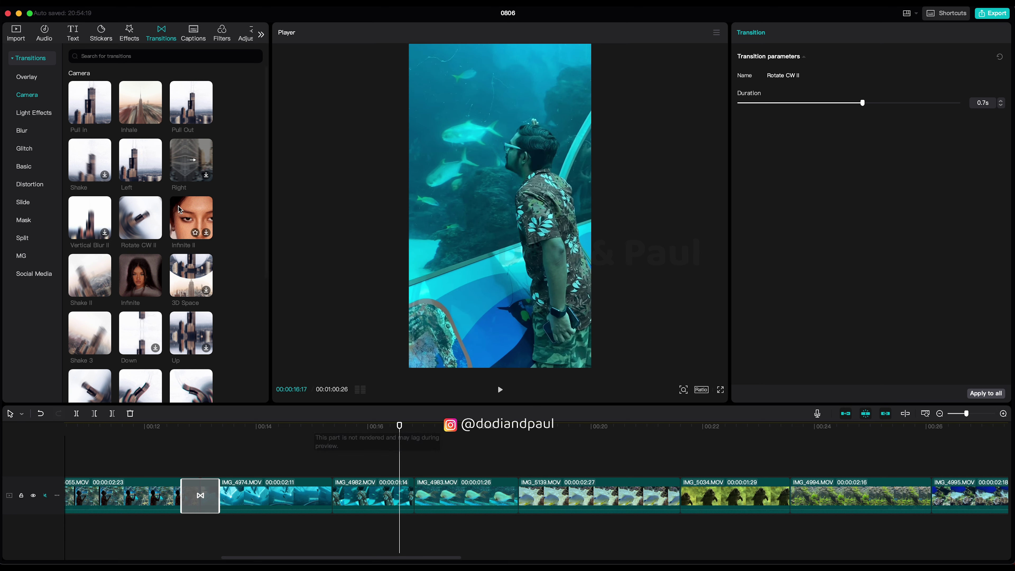
Add a 0.5s Pull In between IMG_4982 and IMG_4983 and play past it to review
left_click_drag(99, 120, 412, 493)
left_click(392, 427)
key("space")
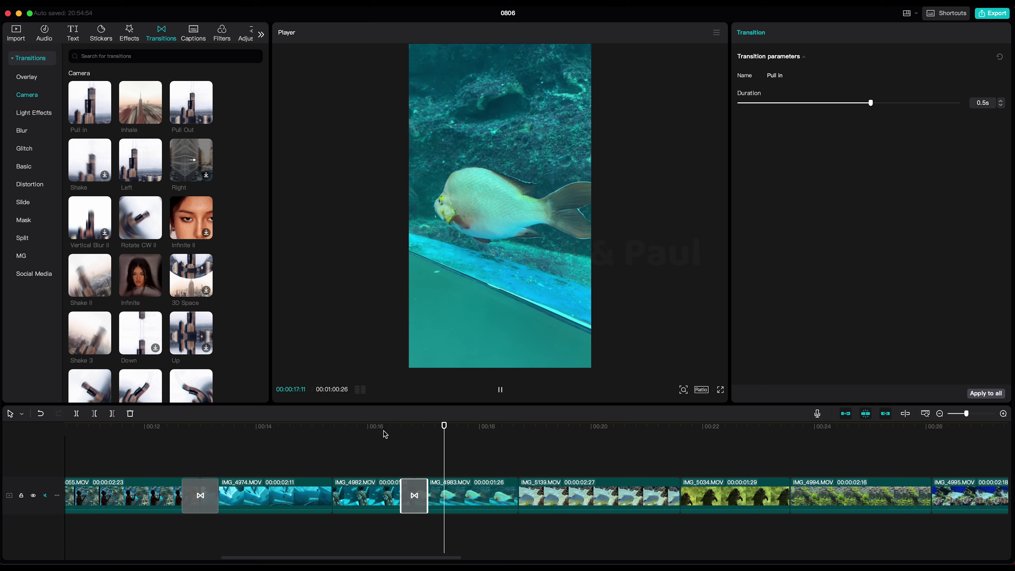
left_click(385, 434)
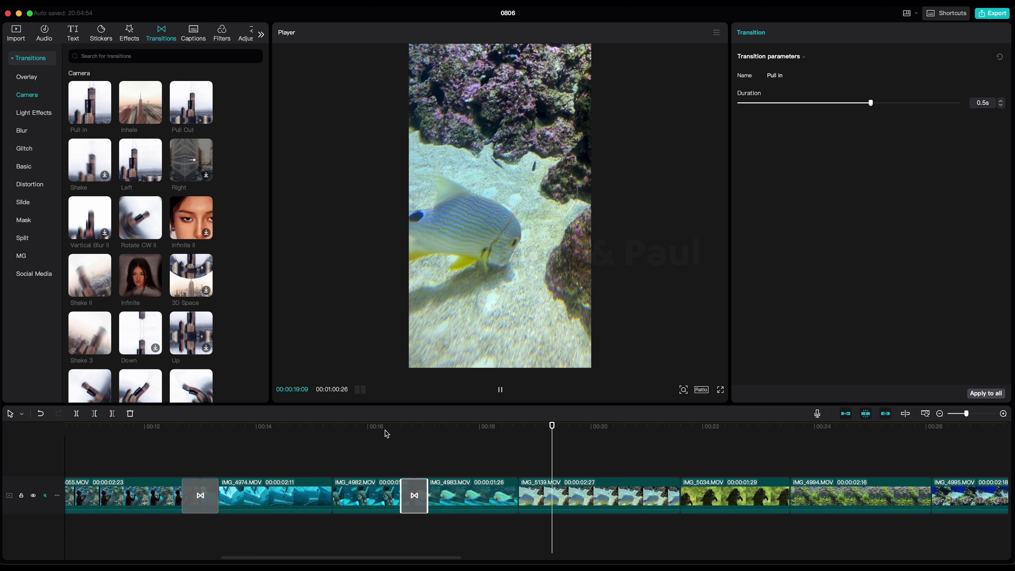
mouse_move(521, 436)
left_mouse_down()
mouse_move(478, 437)
mouse_move(532, 439)
mouse_move(502, 439)
left_mouse_up()
scroll(537, 446, "right", 5)
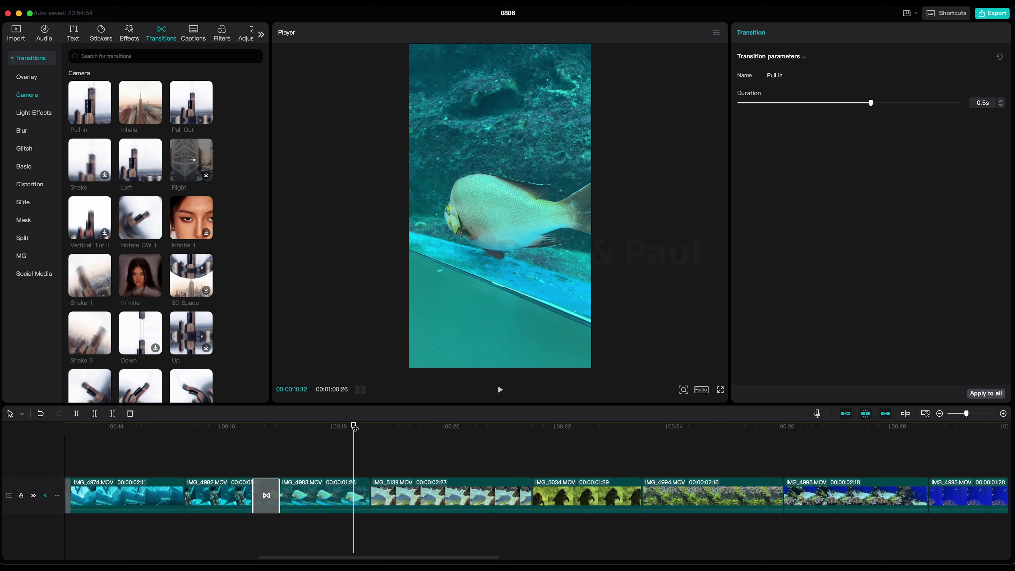
key("space")
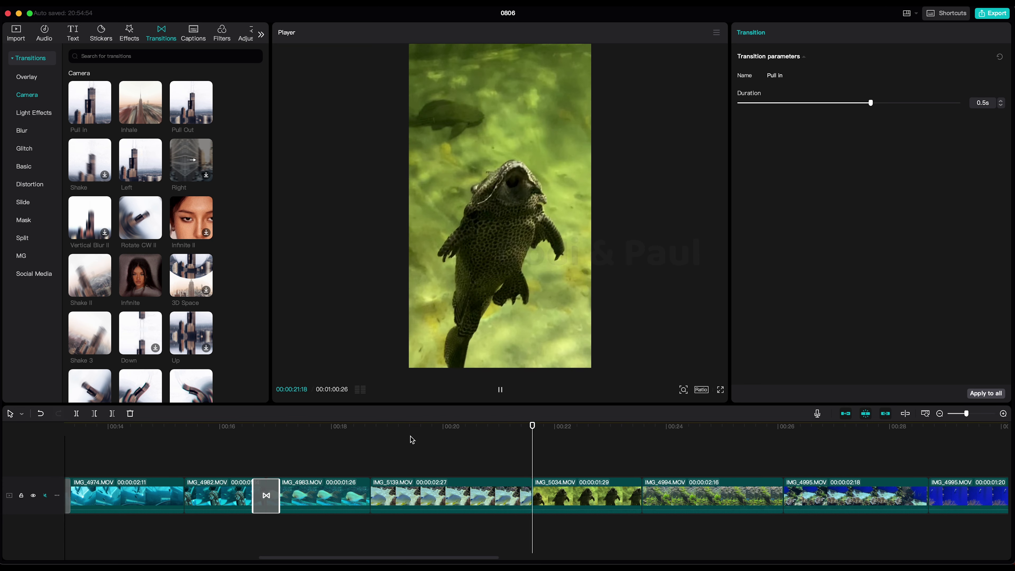
left_click_drag(557, 437, 525, 438)
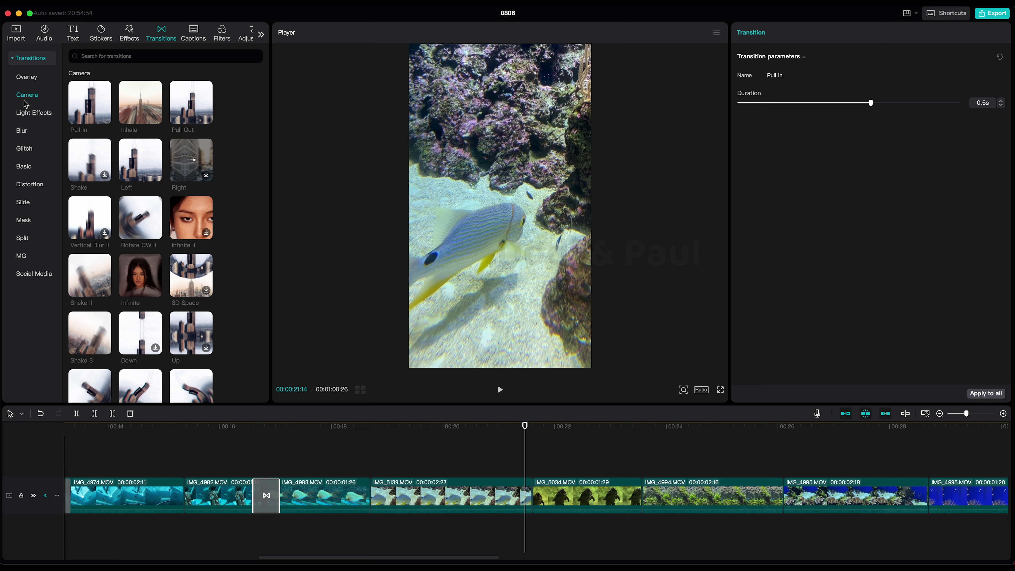
Drop Superimpose on the IMG_5139/IMG_5034 cut, undo it, and scrub through the 0.5s Mix instead
left_click(28, 78)
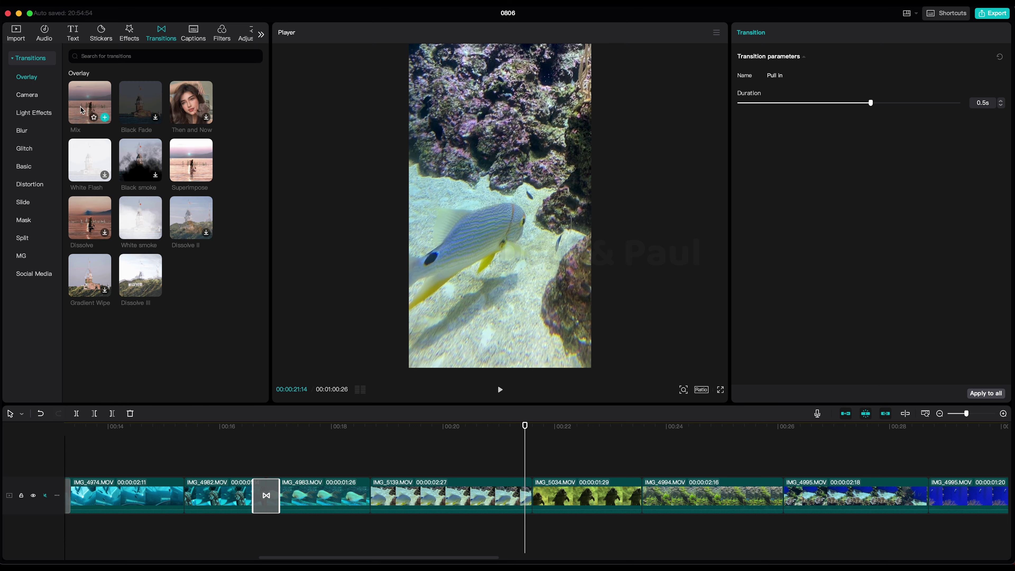
left_click_drag(192, 160, 530, 496)
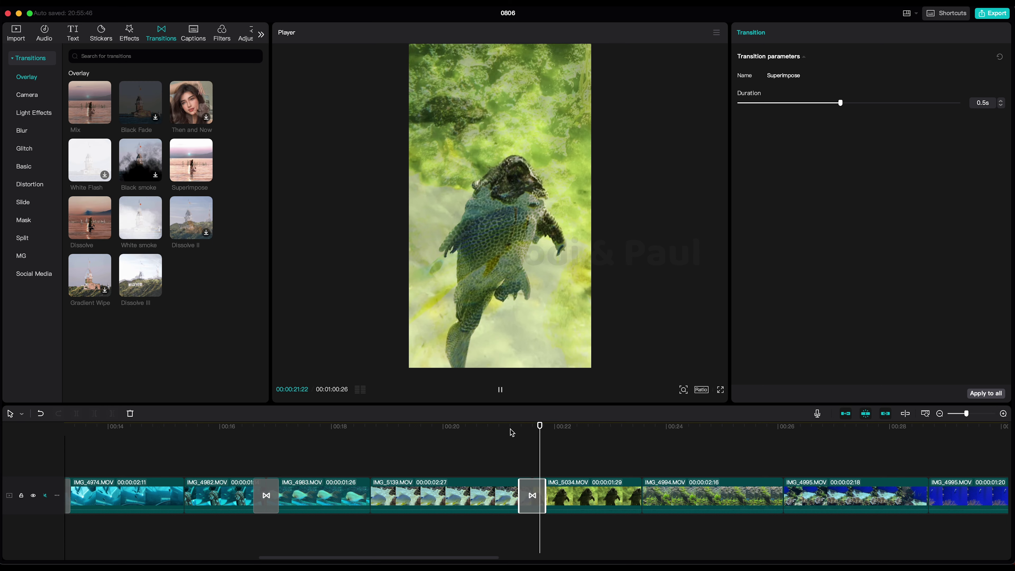
left_click(511, 431)
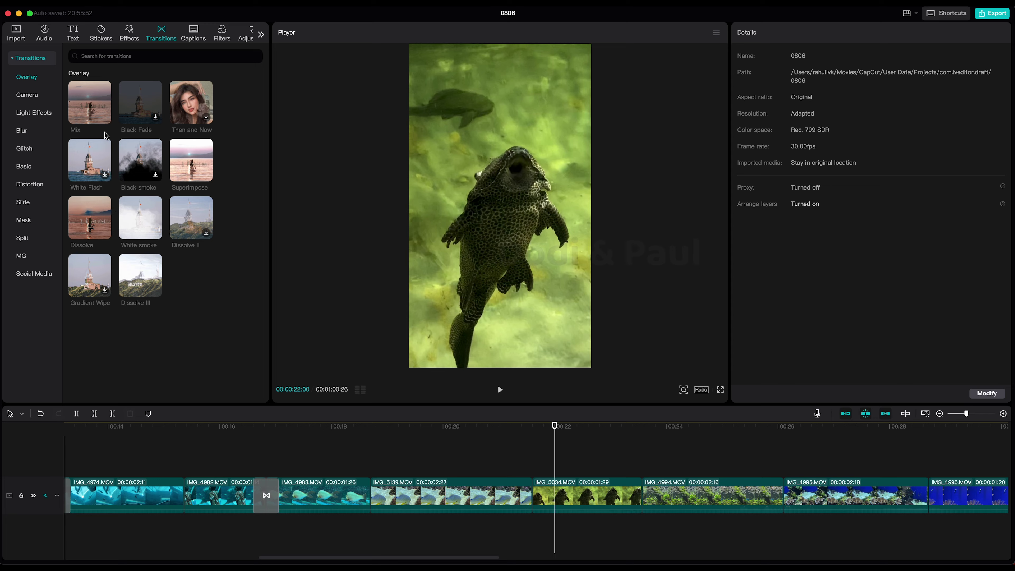
key("ctrl+z")
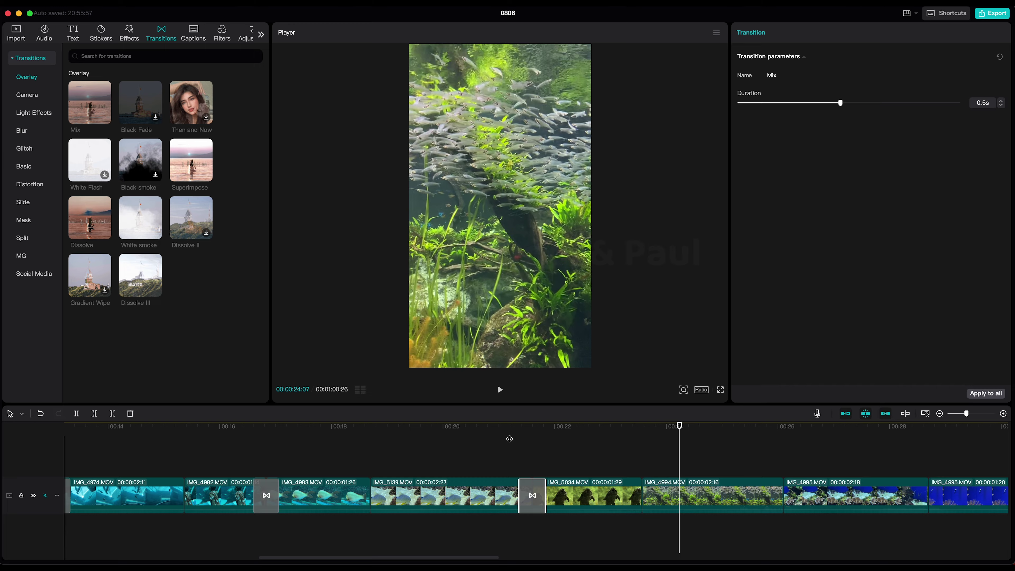
scroll(480, 440, "right", 5)
left_click(461, 438)
mouse_move(462, 438)
left_mouse_down()
mouse_move(448, 437)
mouse_move(491, 439)
mouse_move(447, 440)
mouse_move(553, 444)
mouse_move(442, 450)
mouse_move(537, 451)
mouse_move(453, 452)
left_mouse_up()
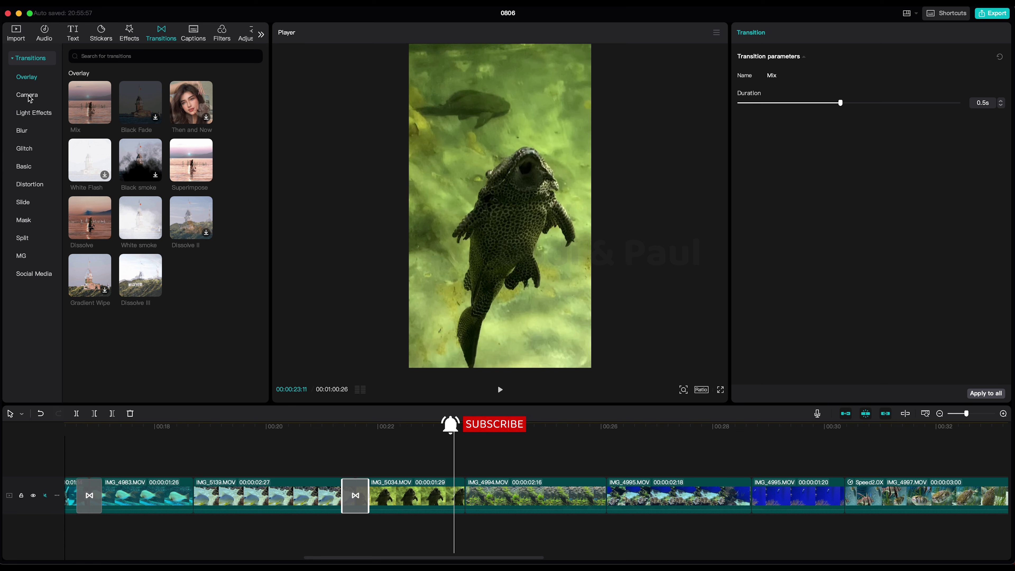
Add a 0.7s Bottom Left II between IMG_5034 and IMG_4994 and scrub across it
left_click(30, 99)
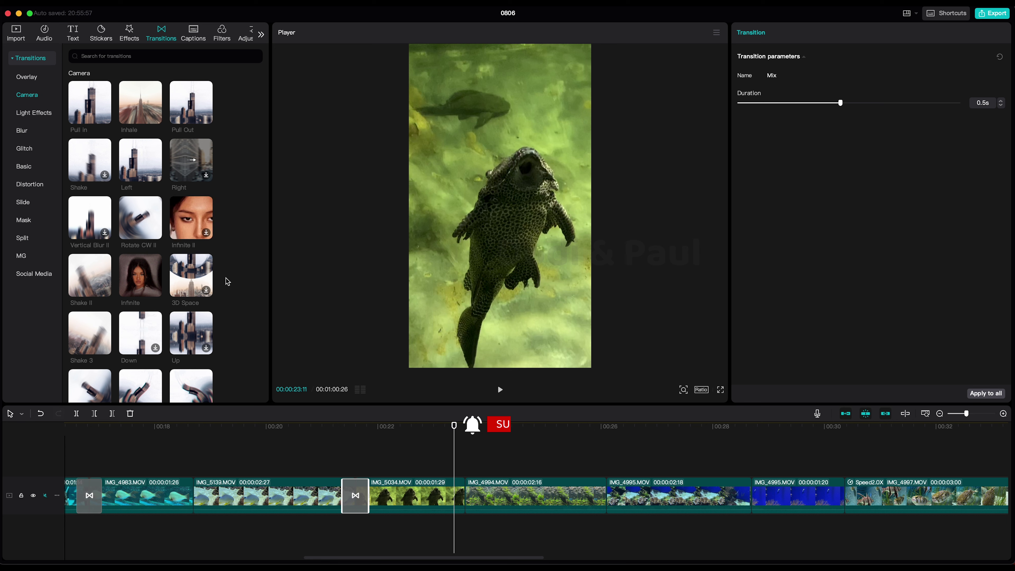
scroll(226, 281, "down", 5)
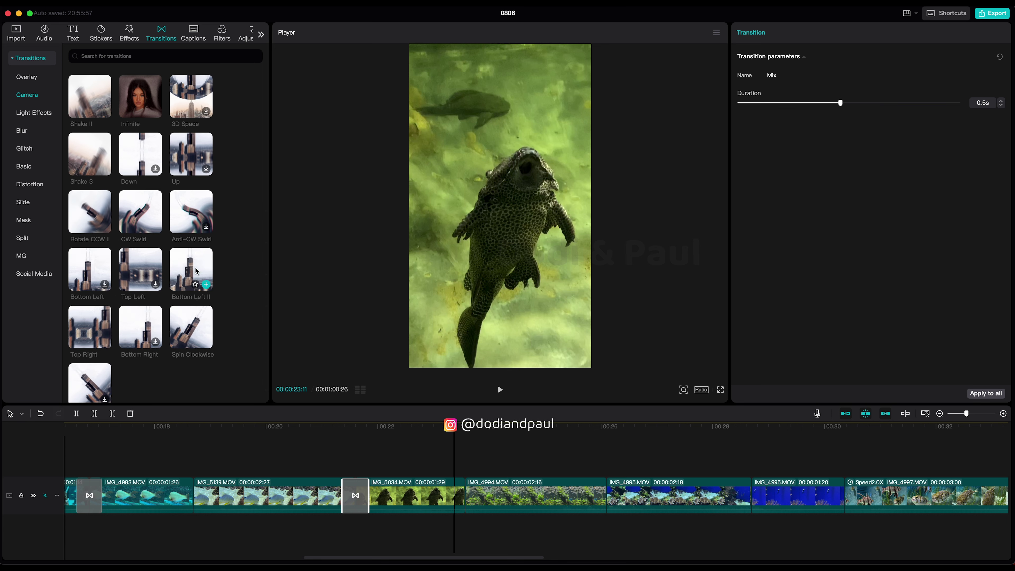
left_click_drag(188, 269, 460, 486)
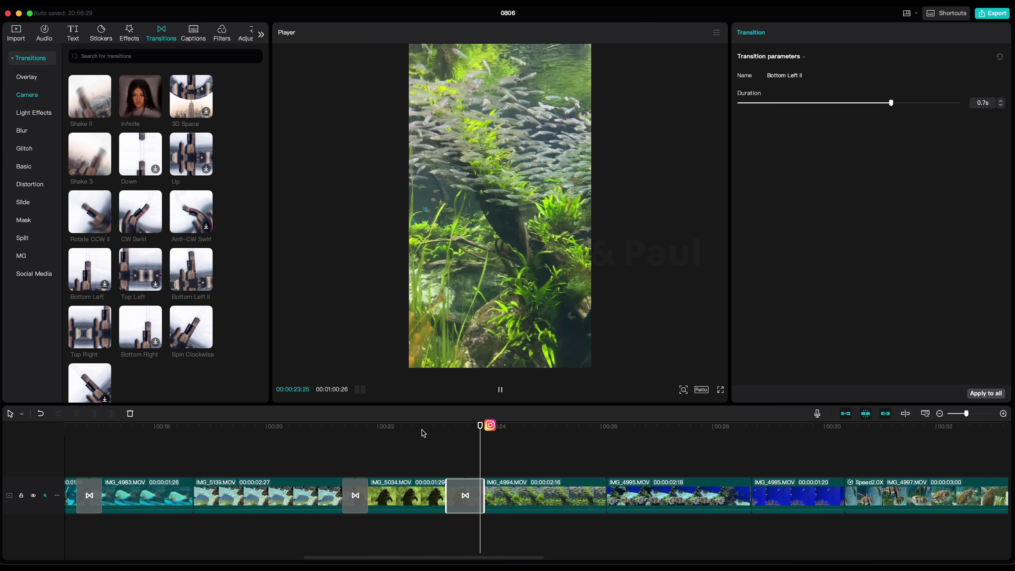
left_click(433, 432)
mouse_move(432, 435)
left_mouse_down()
mouse_move(500, 443)
mouse_move(436, 442)
left_mouse_up()
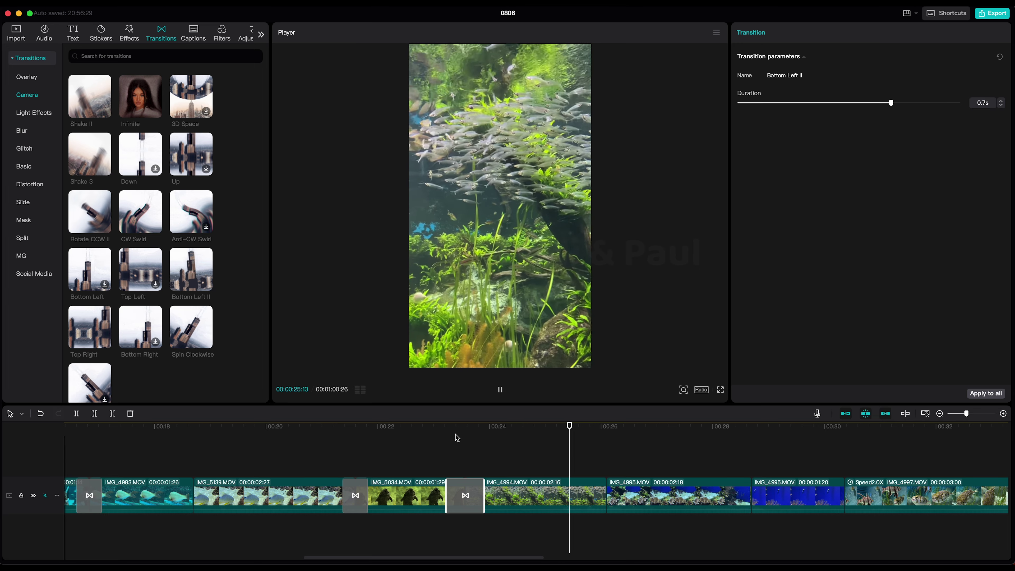
left_click(421, 436)
left_click_drag(421, 436, 385, 440)
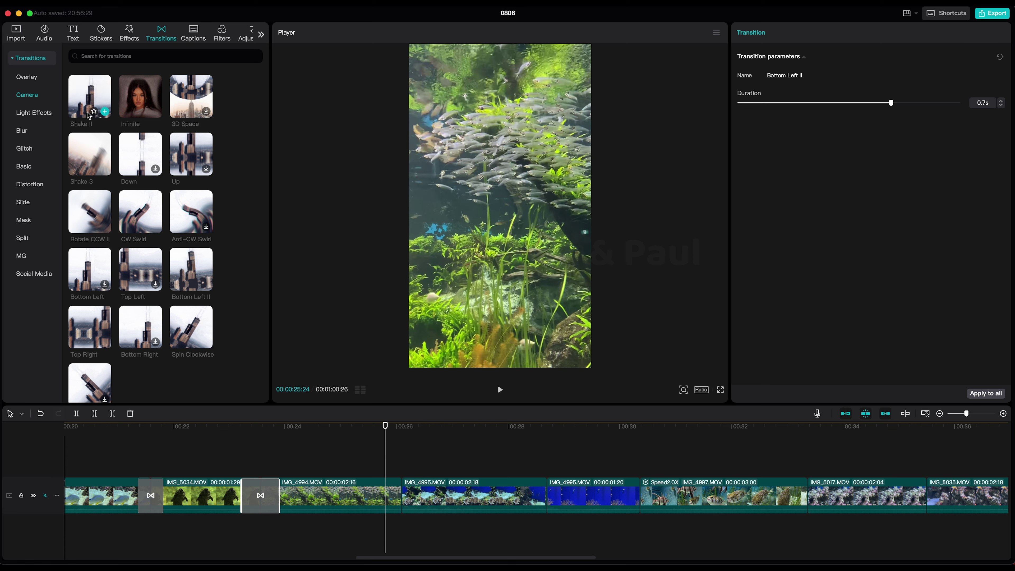
left_click(30, 78)
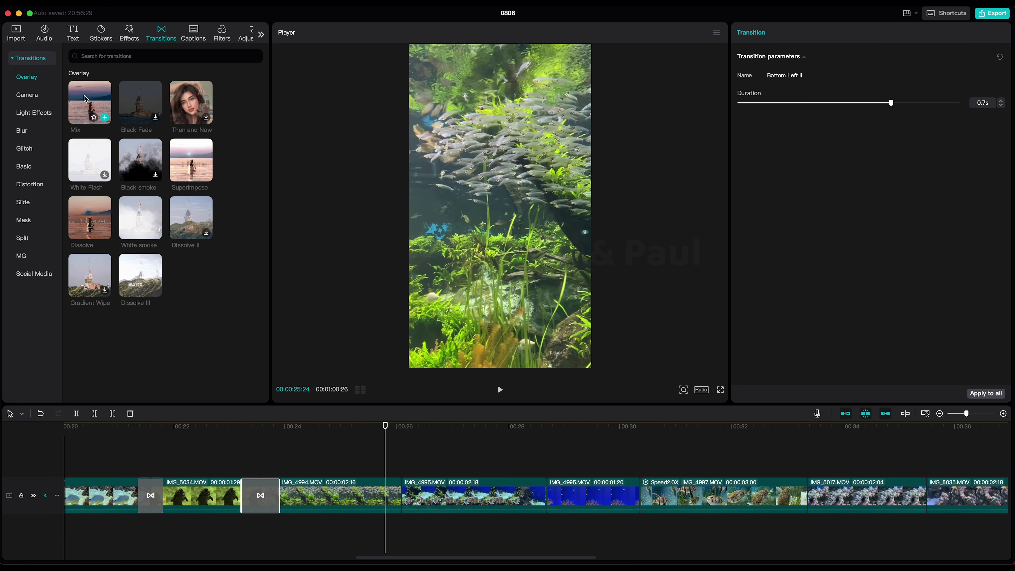
Add Bubble Blur between IMG_4994 and IMG_4995, then scrub and play it back
left_click(31, 131)
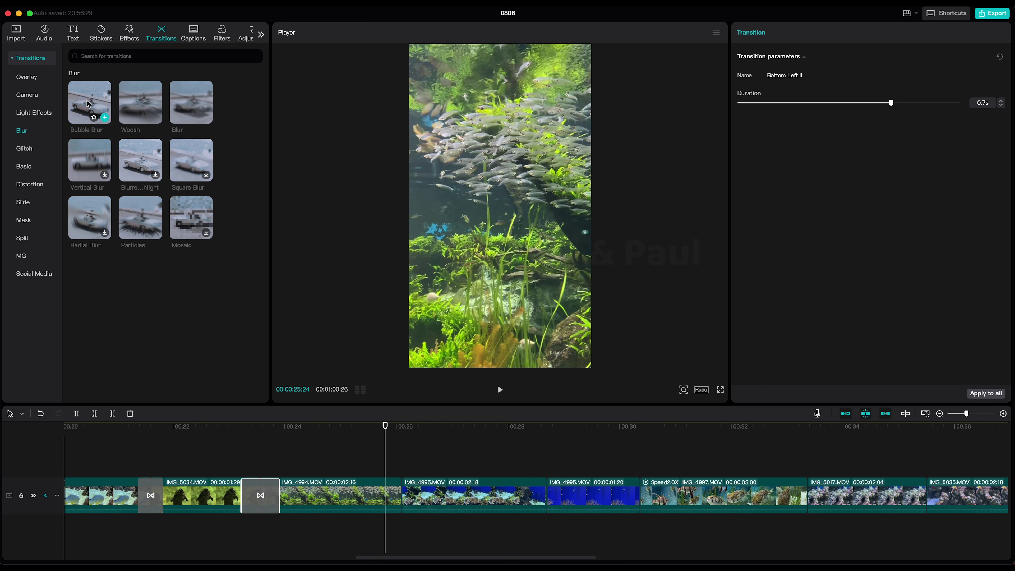
left_click_drag(86, 100, 401, 491)
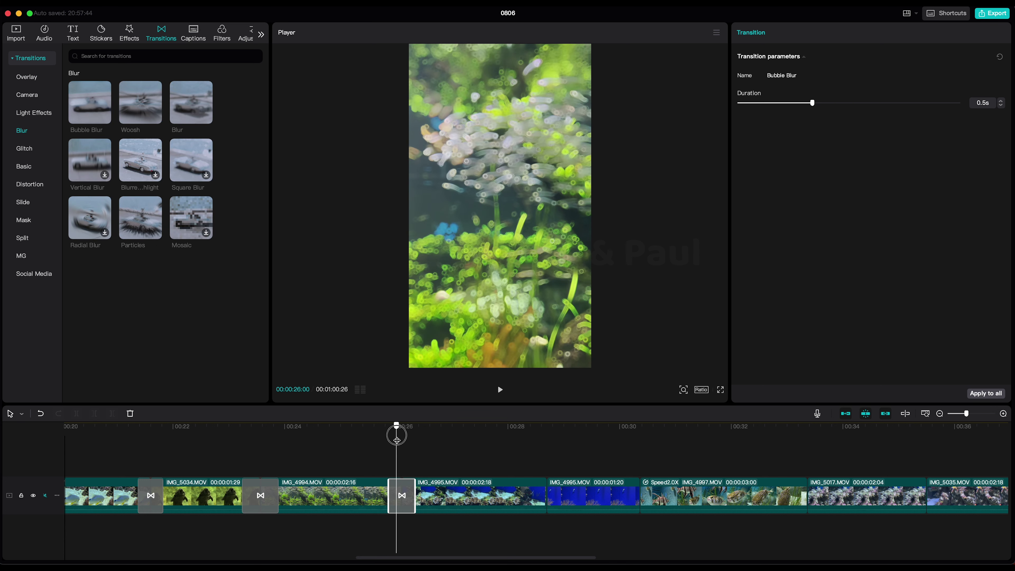
mouse_move(397, 439)
left_mouse_down()
mouse_move(424, 441)
mouse_move(379, 441)
left_mouse_up()
key("space")
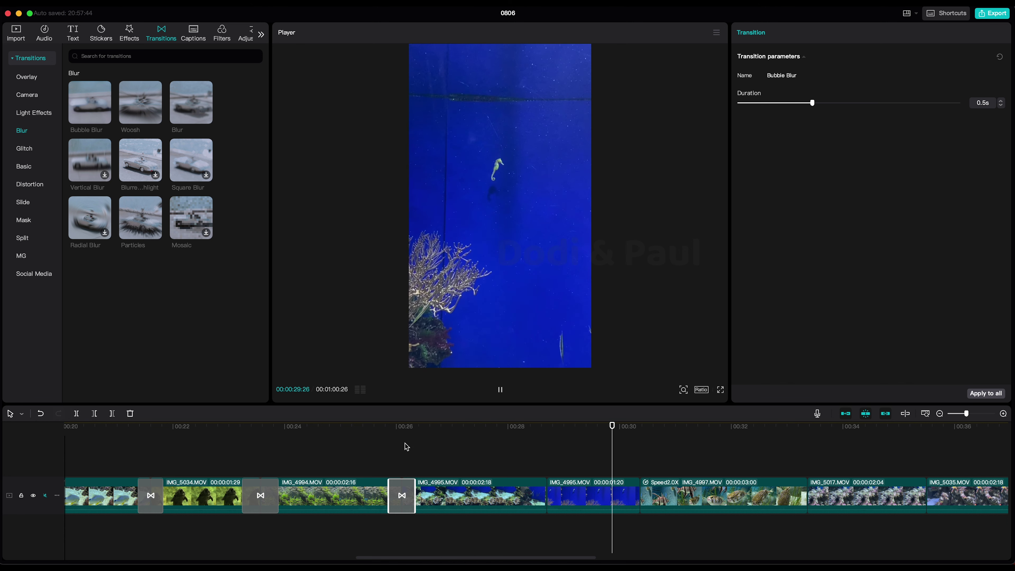
scroll(516, 453, "right", 4)
left_click_drag(382, 434, 472, 444)
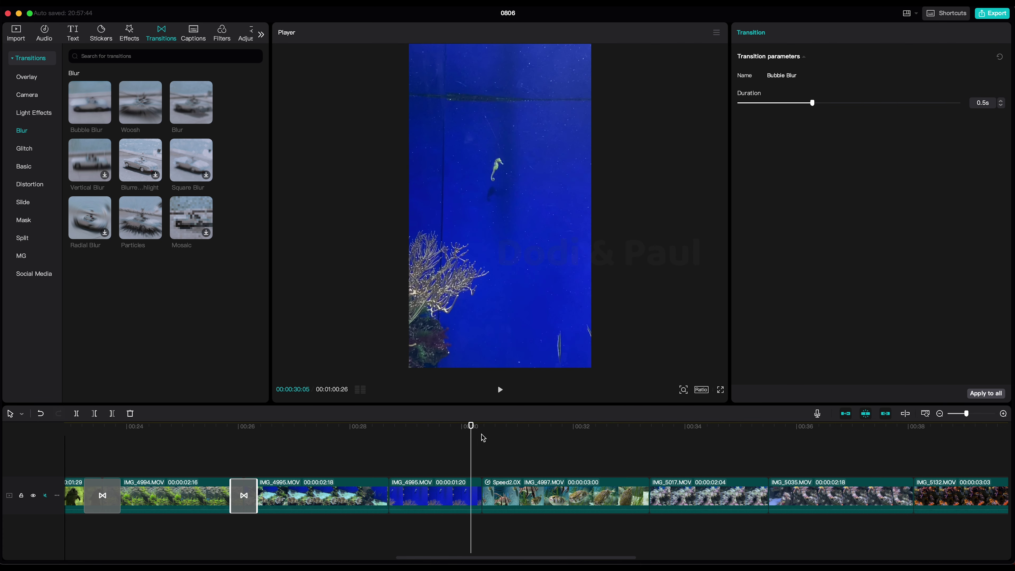
Add a 0.5s Bubble Blur between IMG_4995 and IMG_4997 and play through it
left_click_drag(89, 102, 481, 496)
left_click_drag(471, 426, 436, 435)
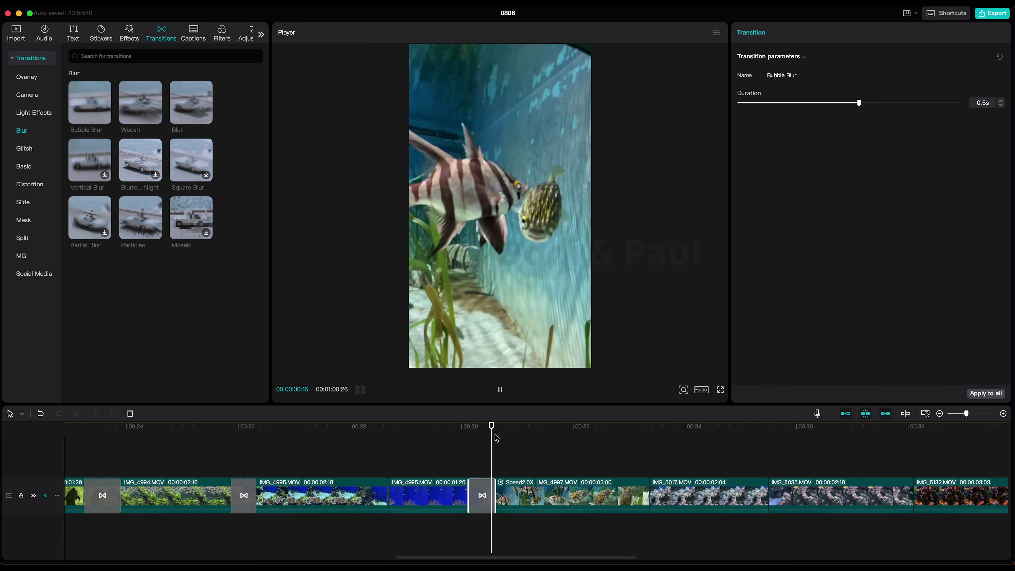
left_click_drag(496, 436, 490, 434)
key("space")
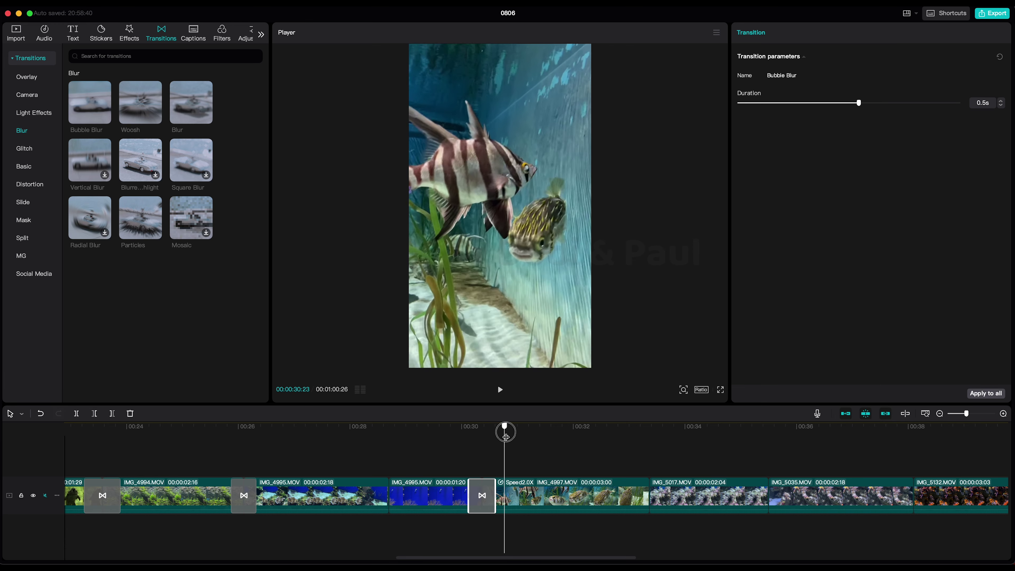
key("space")
scroll(520, 441, "right", 5)
left_click_drag(332, 435, 686, 516)
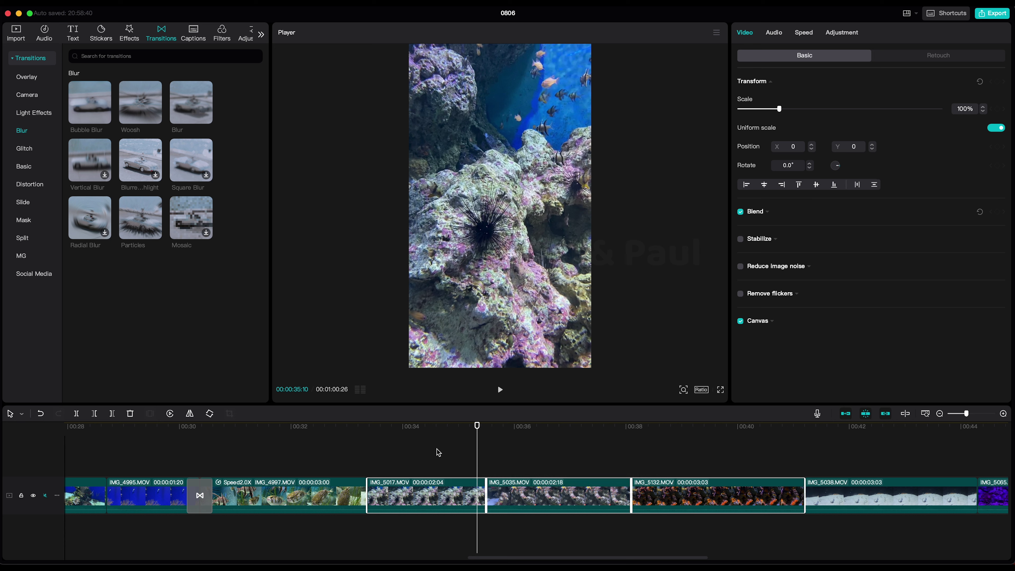
Add Particles between IMG_4997 and IMG_5017 and play across it
mouse_move(357, 434)
left_mouse_down()
mouse_move(376, 434)
mouse_move(346, 436)
mouse_move(372, 439)
left_mouse_up()
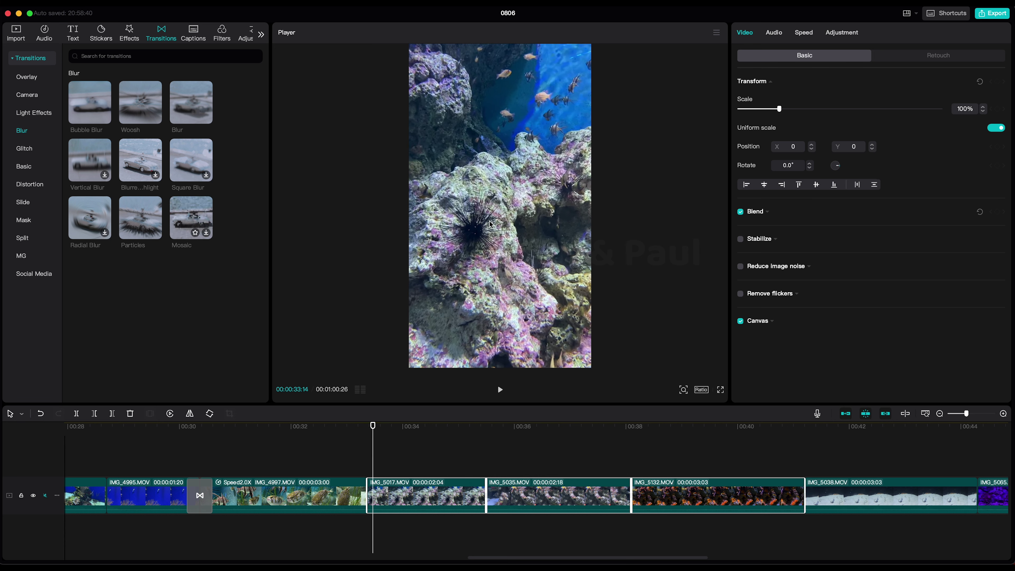
left_click_drag(372, 426, 352, 426)
left_click_drag(133, 218, 366, 496)
left_click_drag(352, 425, 343, 426)
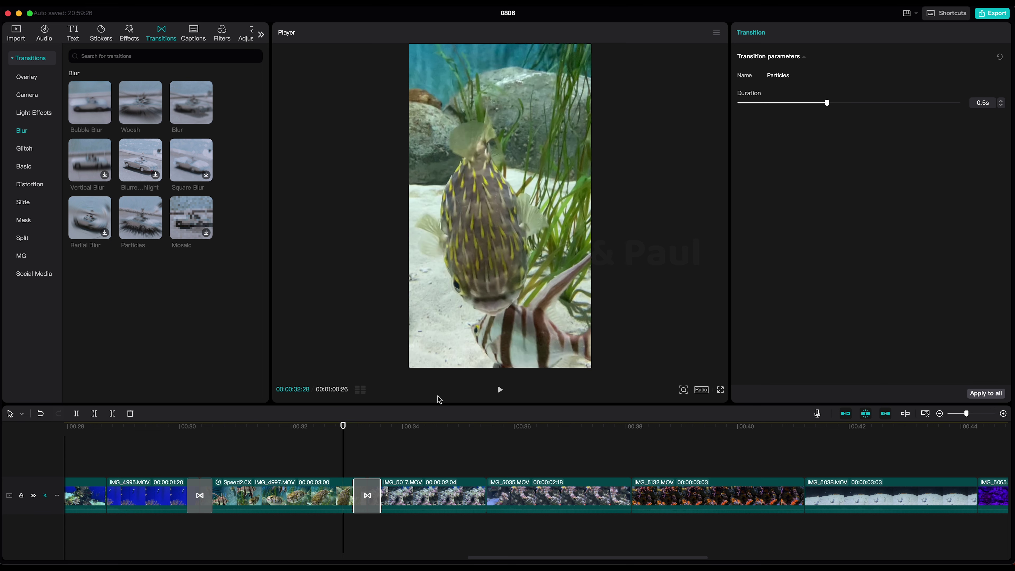
left_click_drag(379, 439, 415, 437)
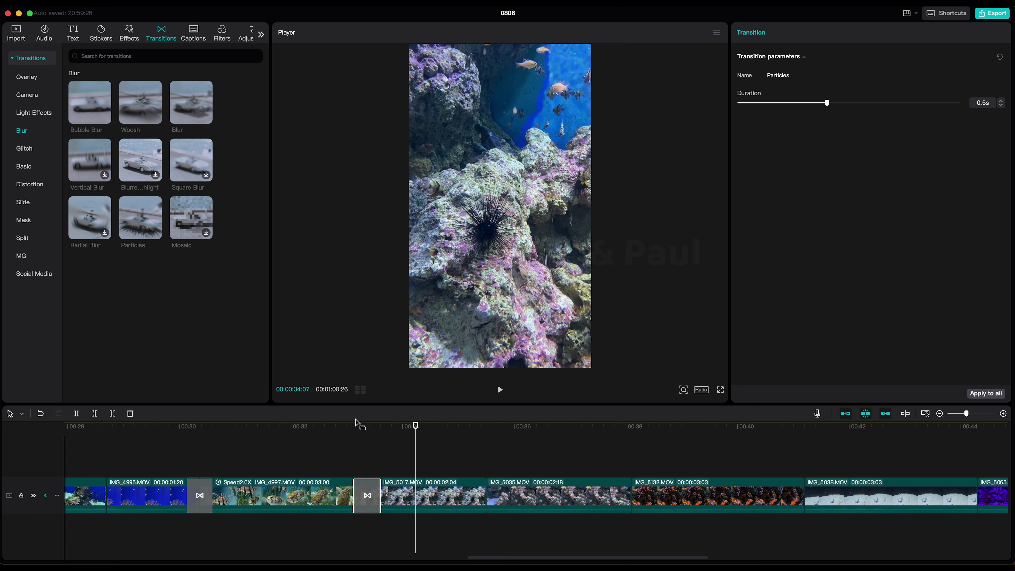
left_click(334, 427)
key("space")
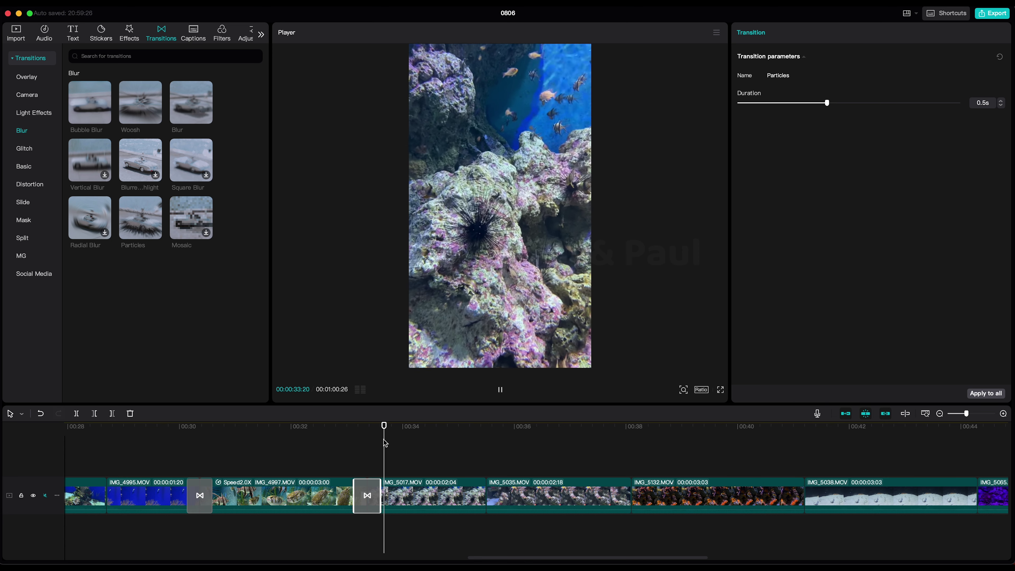
key("space")
Lengthen the Particles transition to 0.8s and replay it into the coral clips
left_click_drag(381, 483, 387, 482)
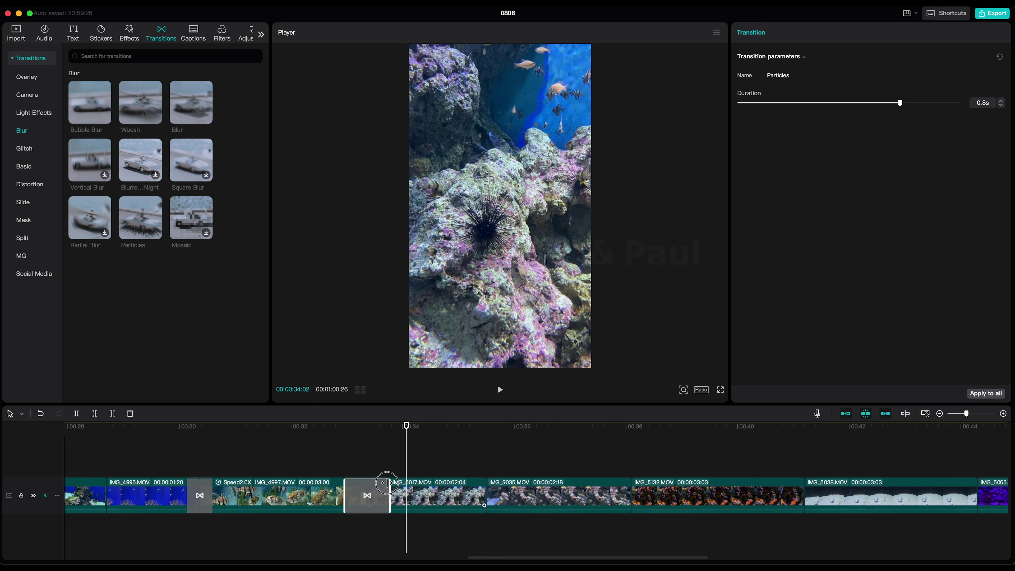
left_click(324, 430)
left_click(363, 438)
key("space")
left_click(332, 433)
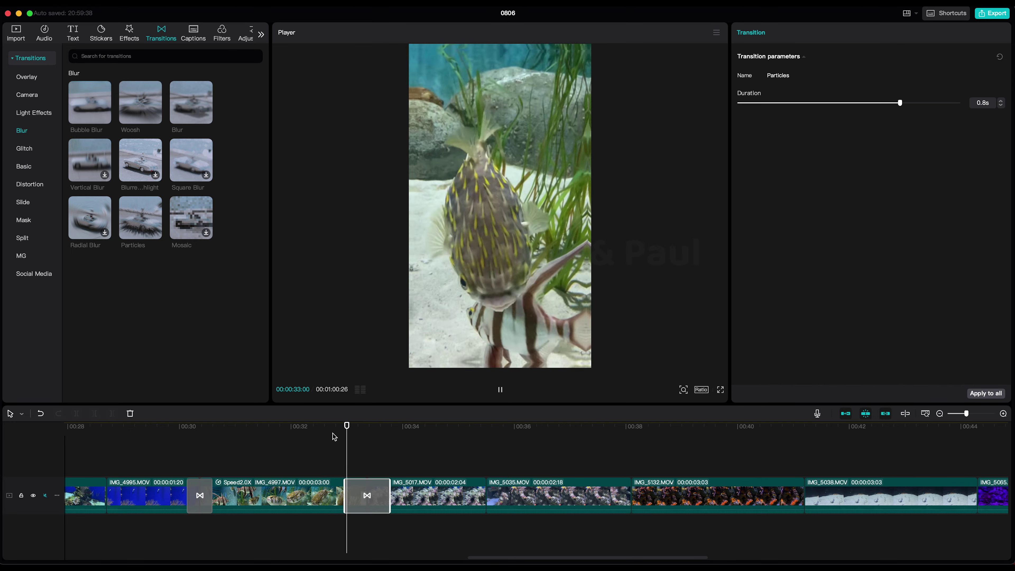
left_click(332, 433)
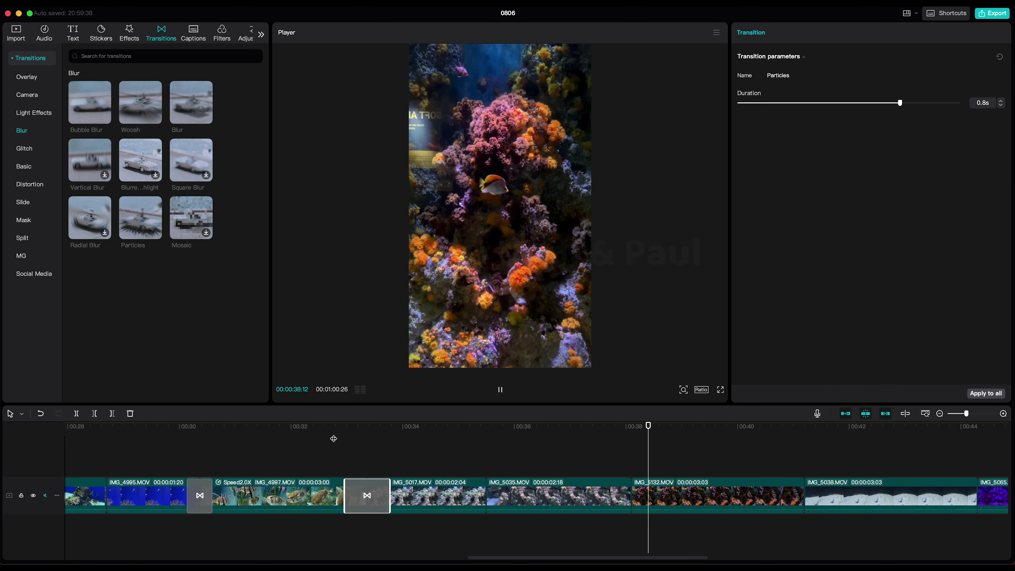
scroll(446, 456, "right", 5)
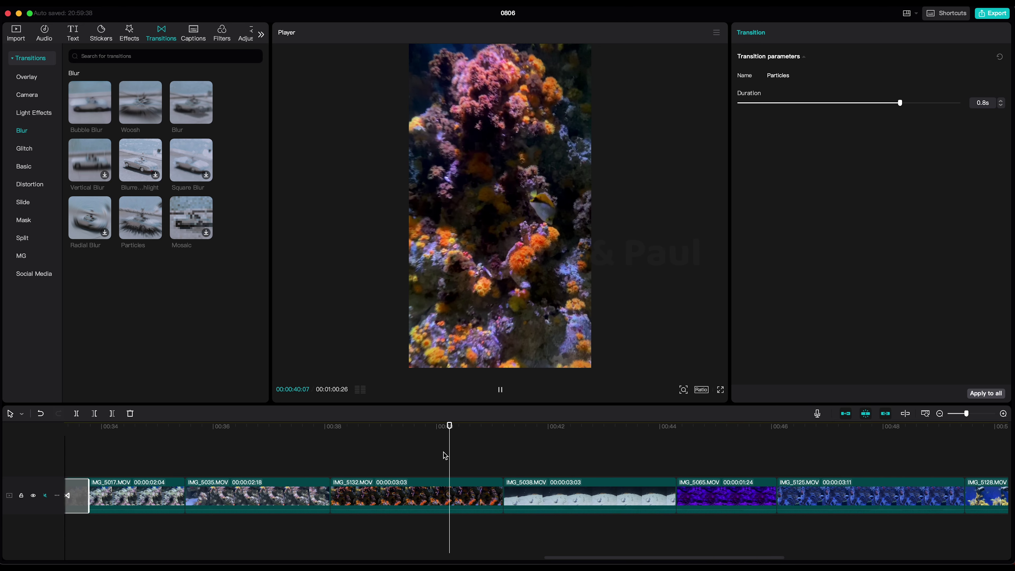
left_click_drag(445, 456, 476, 454)
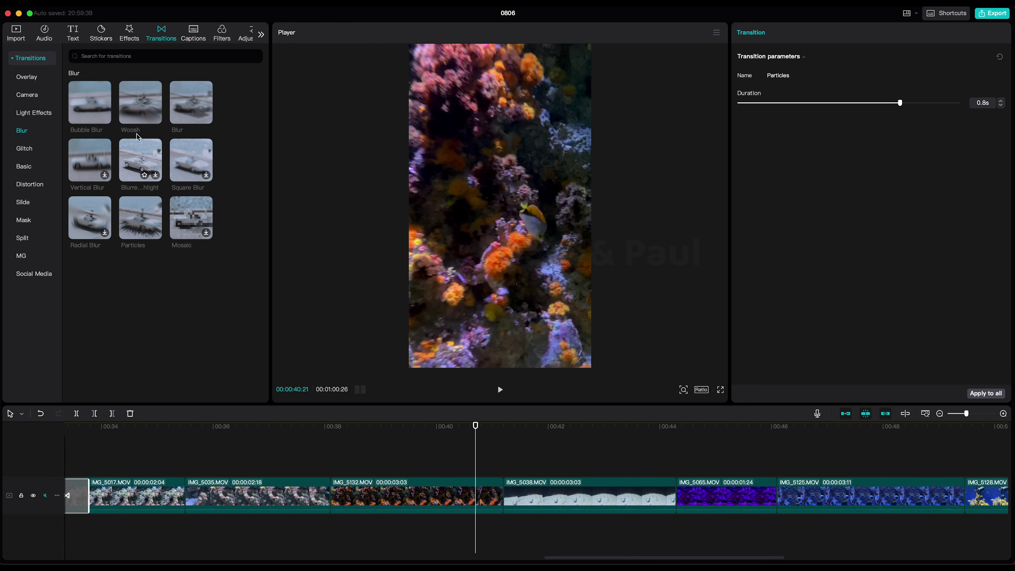
Add a 0.7s Top Left transition between IMG_5132 and IMG_5038 and replay it
left_click(31, 99)
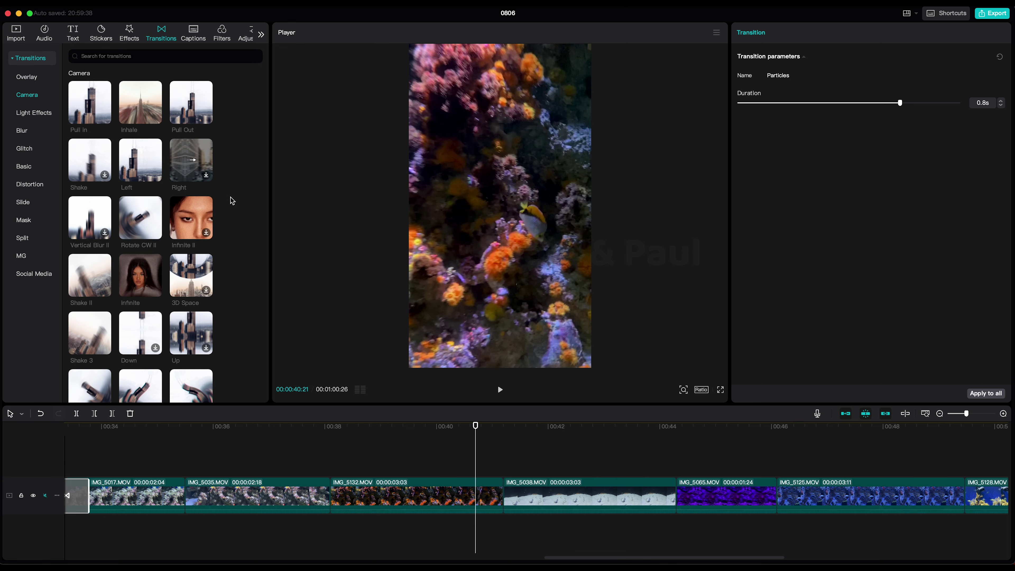
scroll(232, 201, "down", 5)
left_click_drag(141, 286, 525, 483)
key("space")
left_click(469, 443)
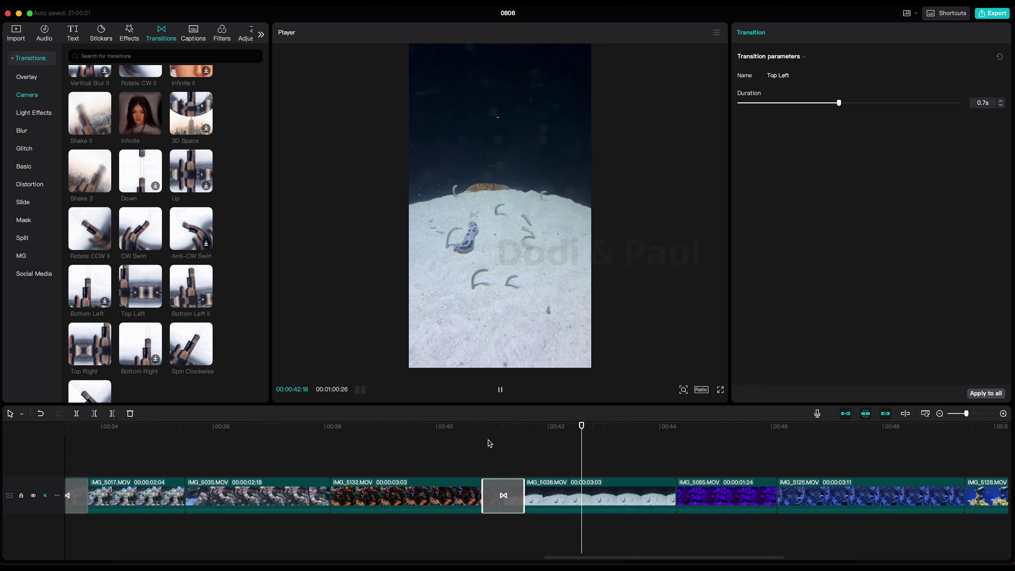
left_click(474, 438)
key("space")
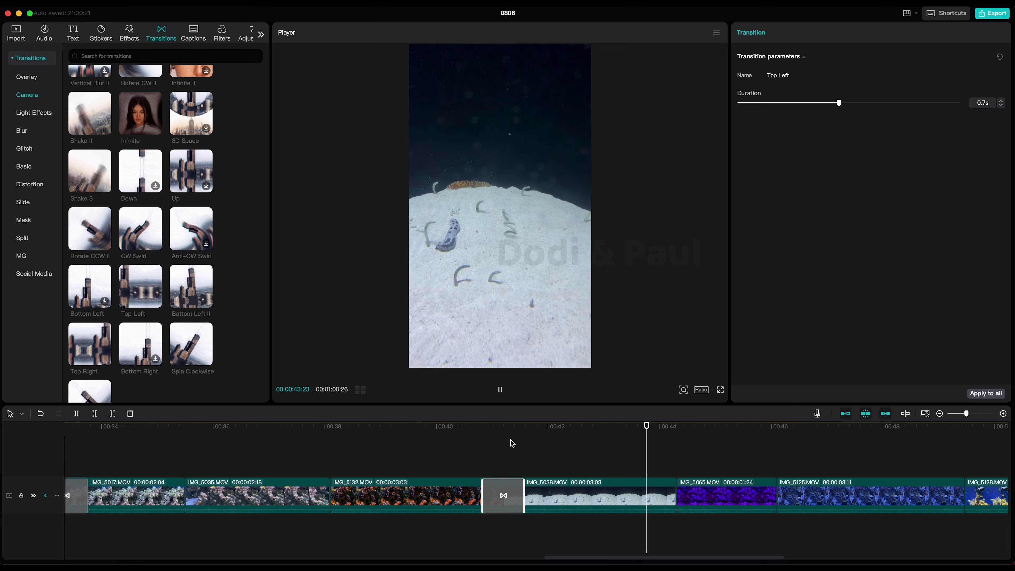
Scrub the later clips and select IMG_5065, IMG_5125 and IMG_5128 together
scroll(512, 443, "right", 5)
left_click(347, 432)
key("space")
left_click_drag(419, 436, 454, 438)
left_click_drag(674, 494, 700, 497)
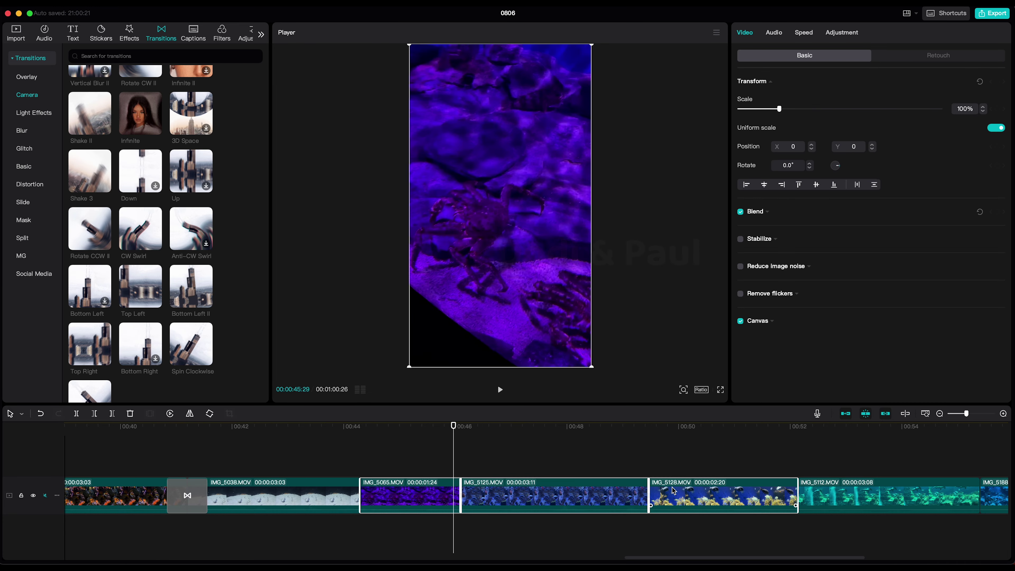
left_click_drag(410, 436, 364, 446)
Try an Overlay > Mix transition between IMG_5038 and IMG_5065, then remove it
left_click(36, 79)
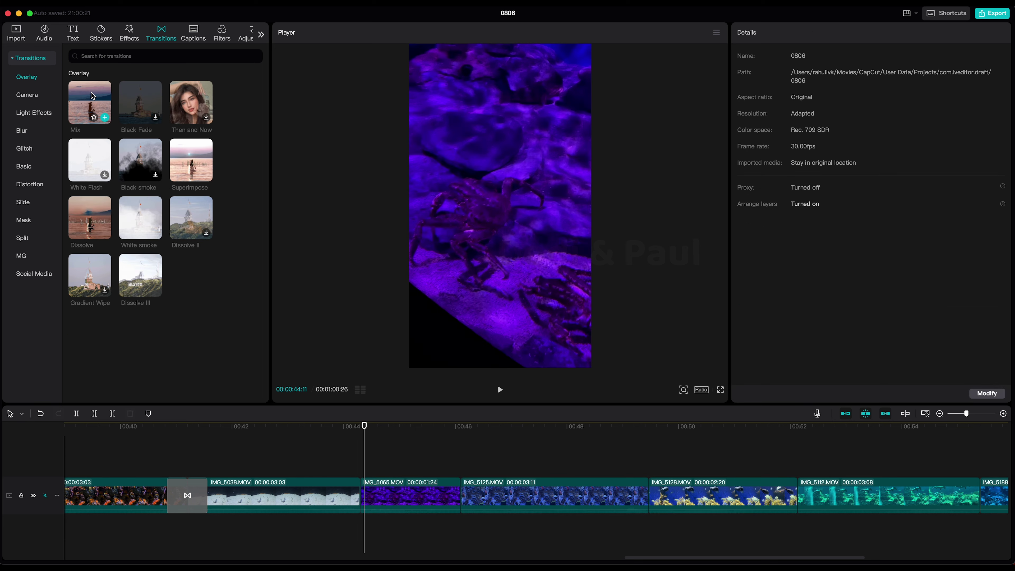
left_click_drag(90, 104, 347, 499)
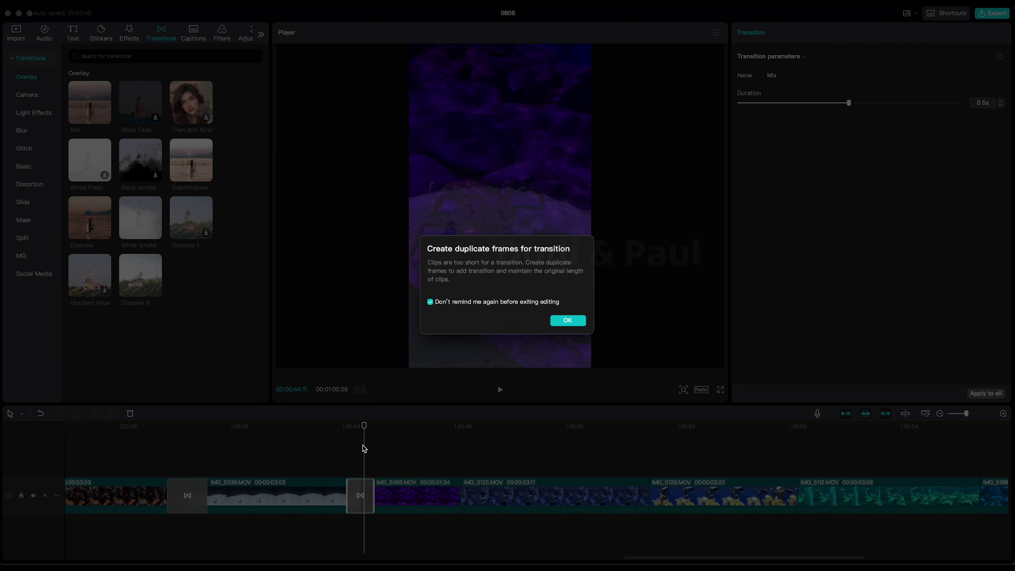
left_click(568, 322)
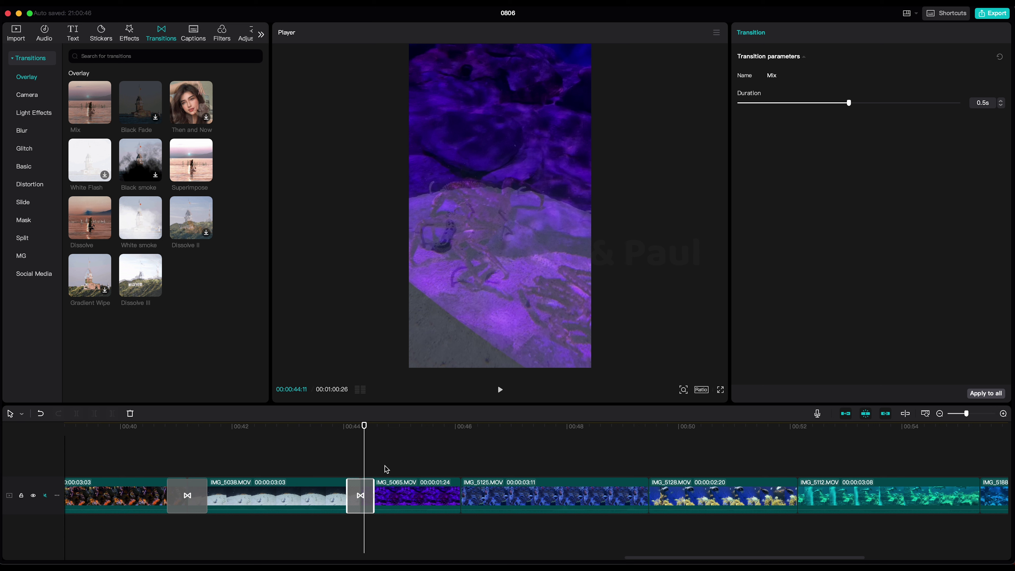
key("Delete")
Trim IMG_5038 down to 02:19 and cut off the start of IMG_5065
left_click(365, 487)
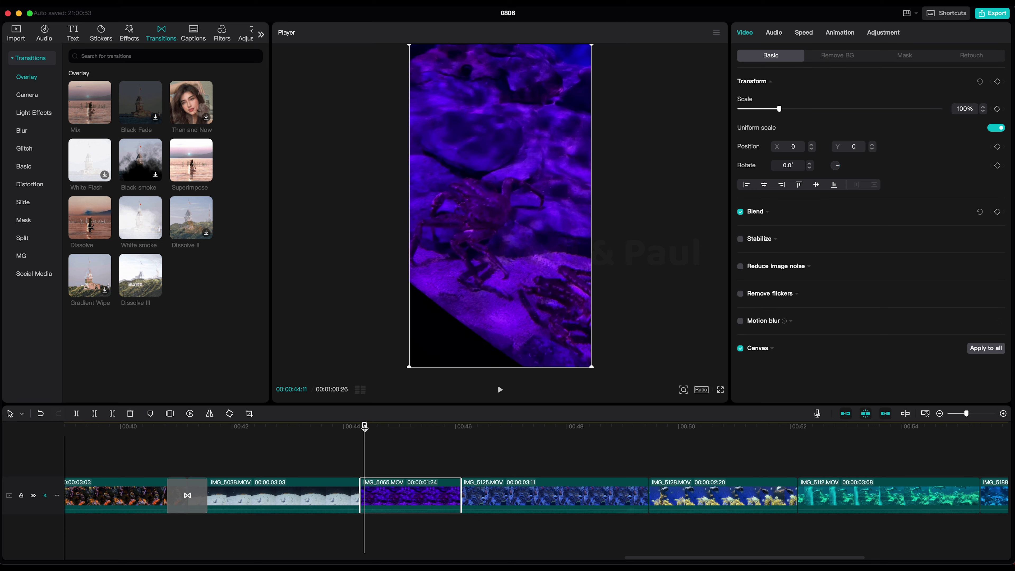
mouse_move(364, 427)
left_mouse_down()
mouse_move(377, 424)
mouse_move(347, 425)
left_mouse_up()
key("w")
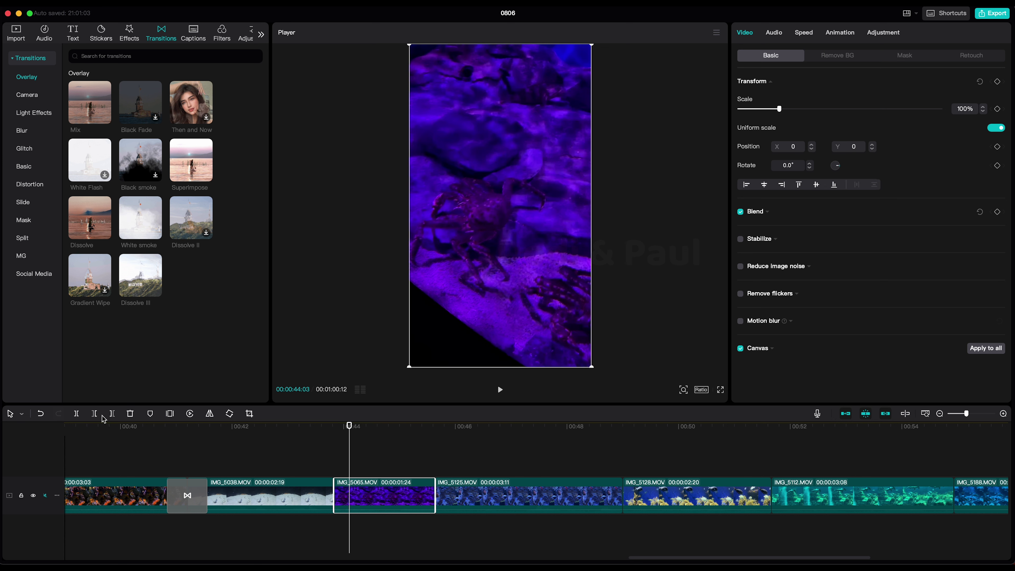
left_click(95, 414)
Place a 0.5 s Mix transition between IMG_5038 and IMG_5065 and replay it
left_click_drag(90, 103, 337, 494)
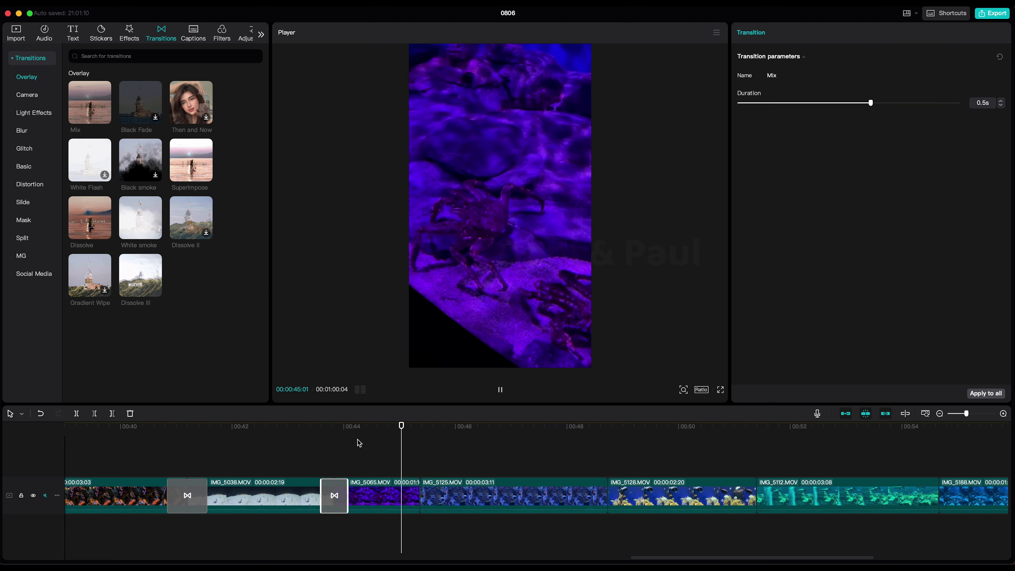
left_click(400, 434)
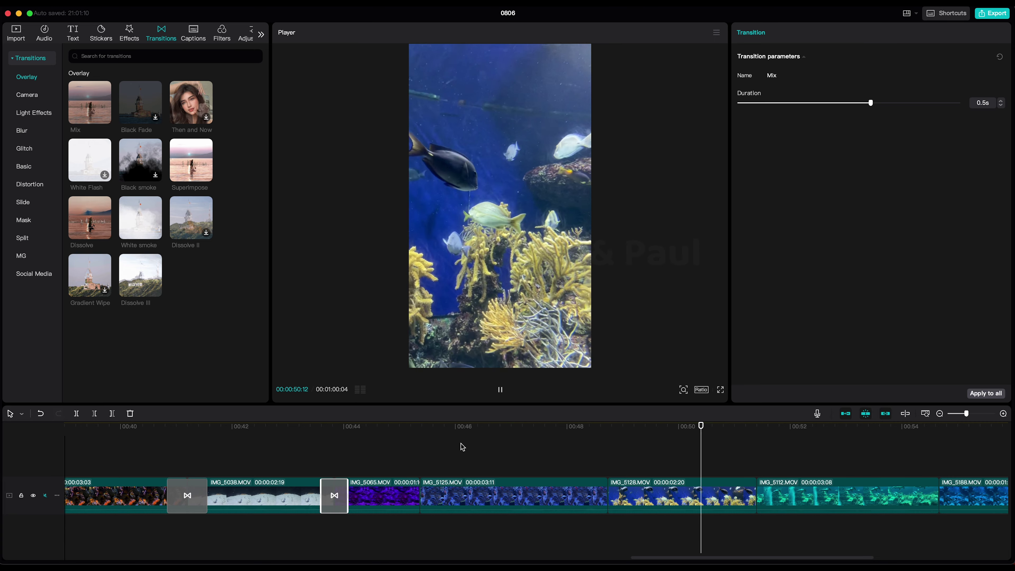
left_click(460, 443)
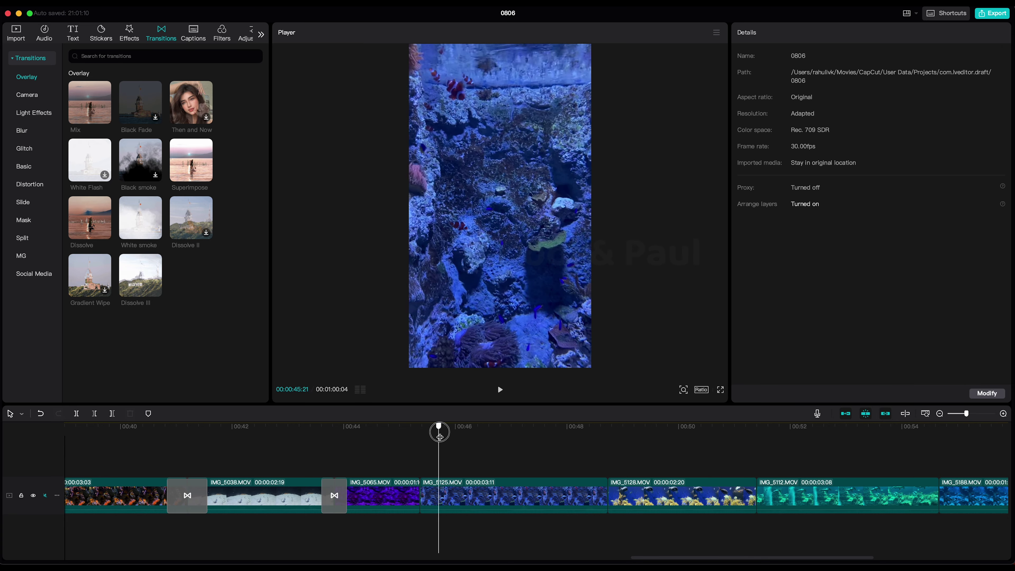
Pause playback and move IMG_5112 to the end, after the Speed5.0X IMG_5188 clip
key("space")
scroll(452, 438, "right", 5)
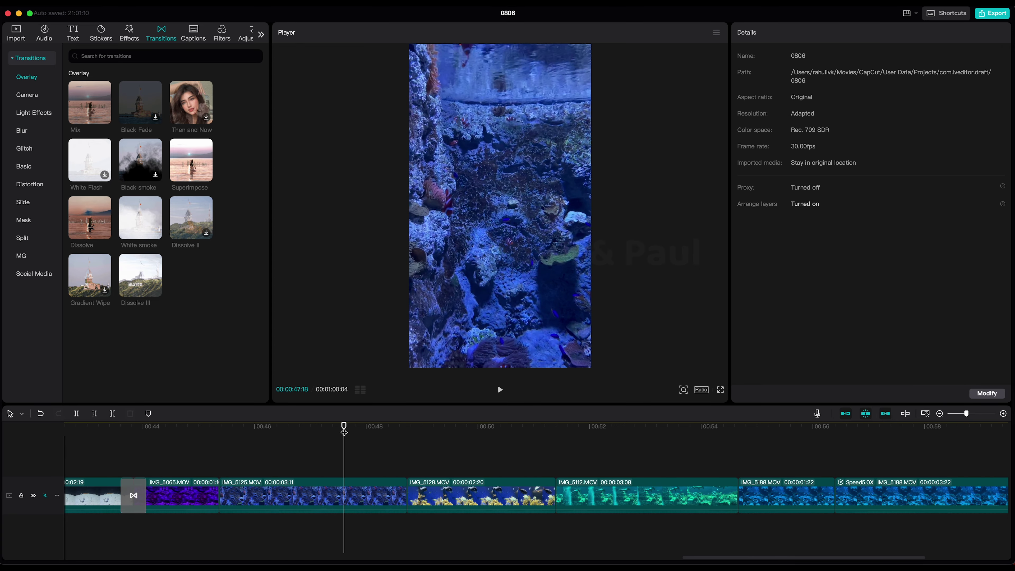
left_click_drag(346, 425, 589, 440)
scroll(477, 444, "right", 5)
mouse_move(416, 434)
left_mouse_down()
mouse_move(369, 434)
mouse_move(396, 433)
left_mouse_up()
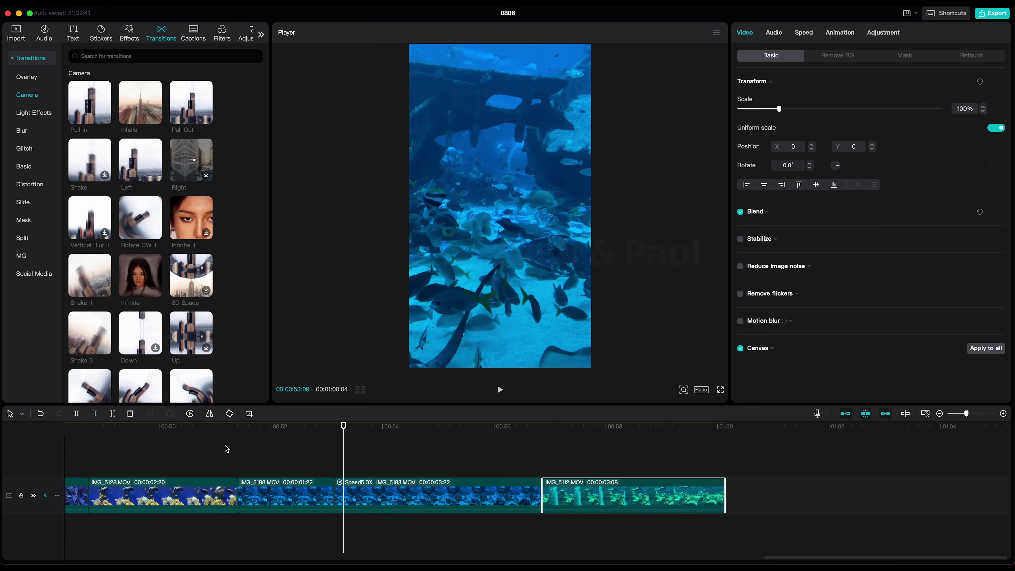
Scrub the montage's end, then back to the IMG_5128 and IMG_5188 junction
mouse_move(227, 449)
left_mouse_down()
mouse_move(193, 440)
mouse_move(396, 448)
mouse_move(218, 448)
left_mouse_up()
scroll(412, 429, "left", 5)
left_click_drag(418, 428, 460, 441)
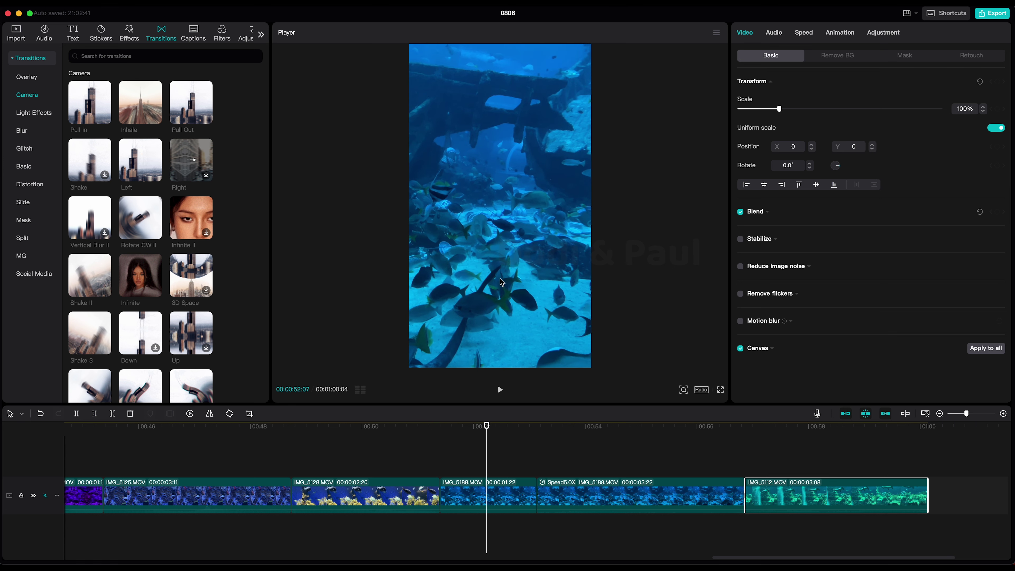
Join IMG_5128 and IMG_5188 with a 0.6 s Camera > Top Left transition and preview it
left_click_drag(452, 423, 424, 432)
scroll(254, 317, "down", 5)
mouse_move(99, 314)
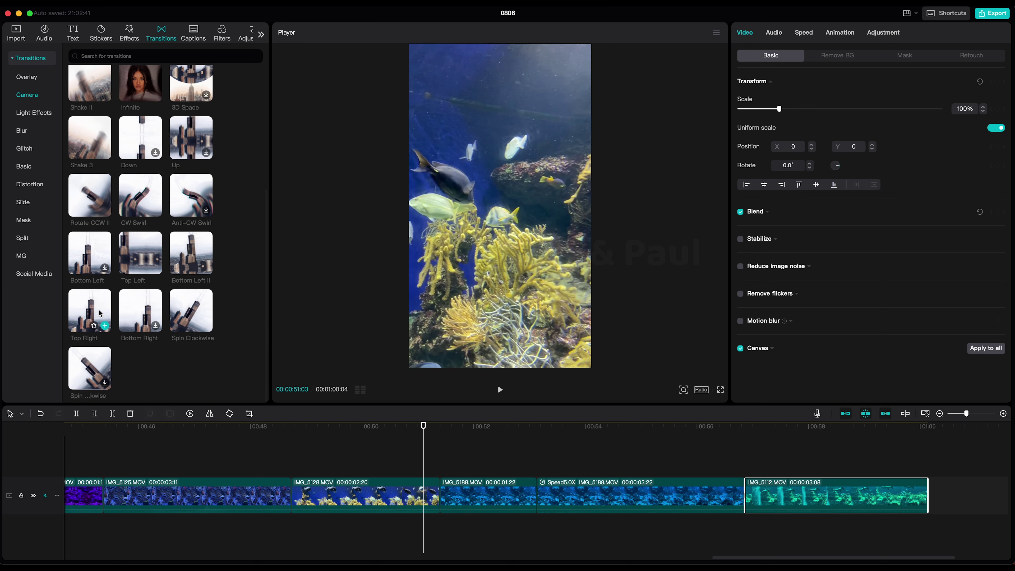
mouse_move(197, 257)
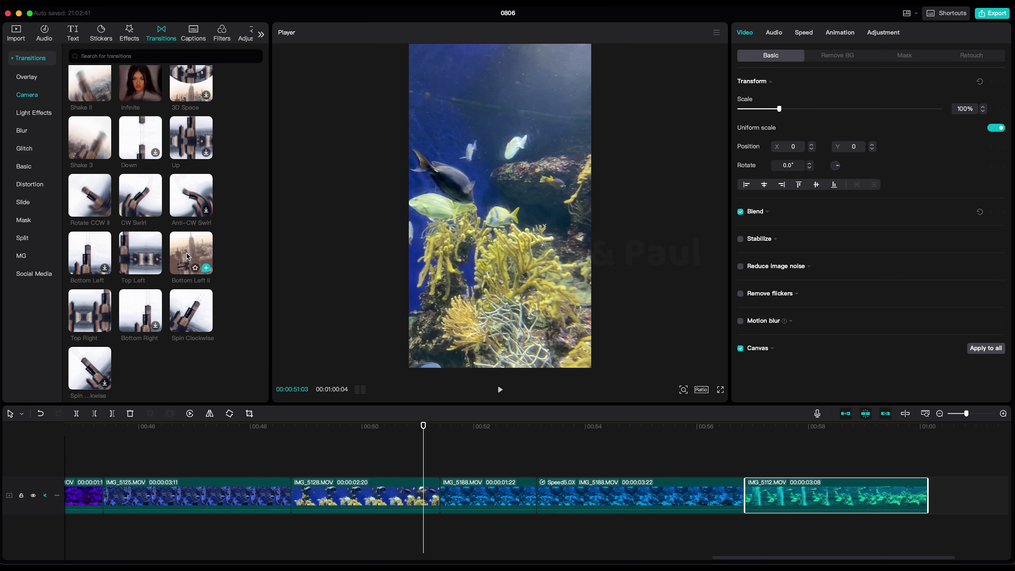
left_click(136, 254)
left_click_drag(136, 254, 443, 494)
left_click(420, 443)
key("space")
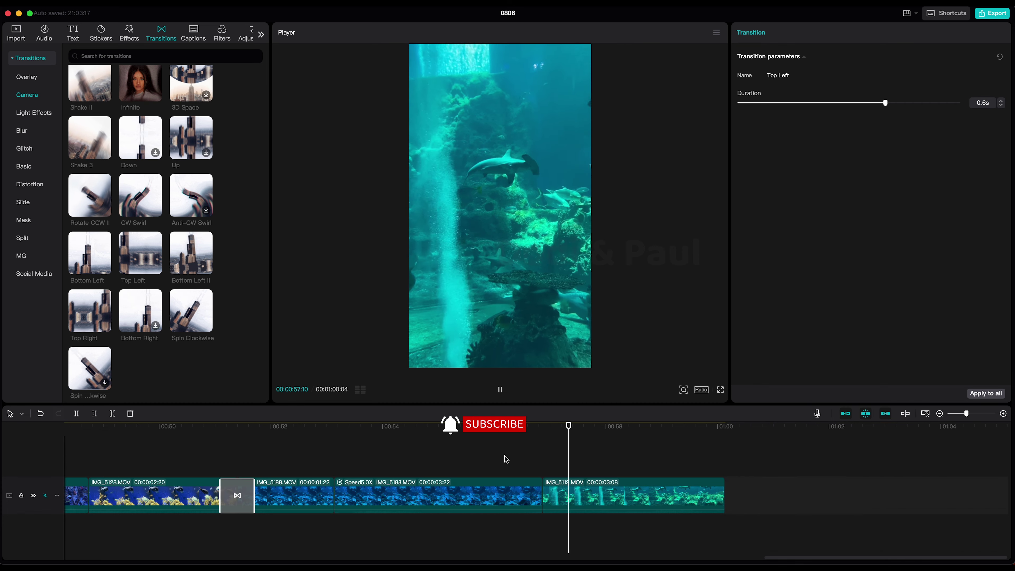
Add a 0.7 s Blur transition before IMG_5112, fit the timeline, and return to the start
left_click(21, 130)
left_click_drag(141, 102, 561, 490)
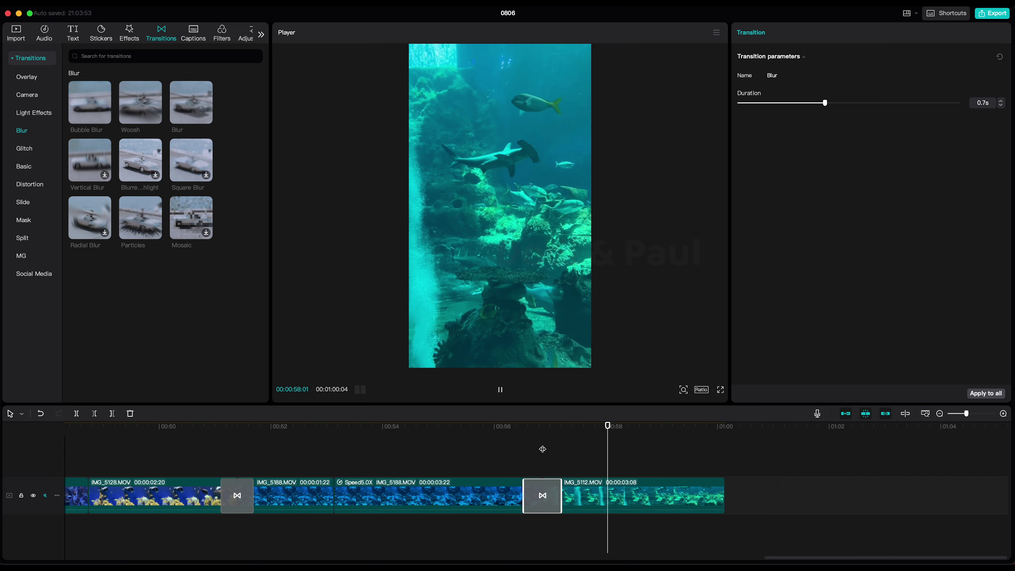
key("shift+z")
key("Home")
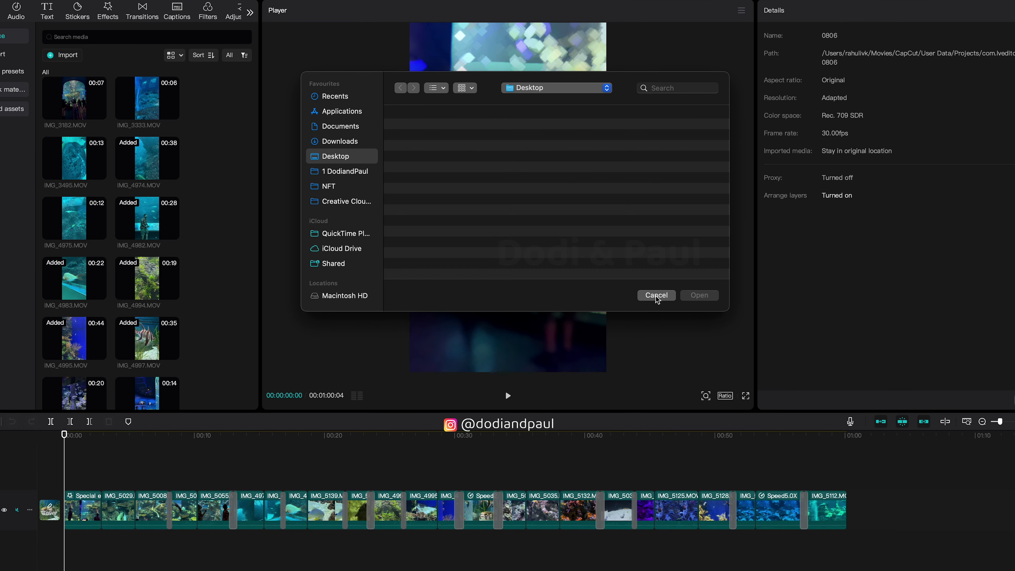
Close the open dialog and play the whole montage from 00:00 in the Player
left_click(657, 295)
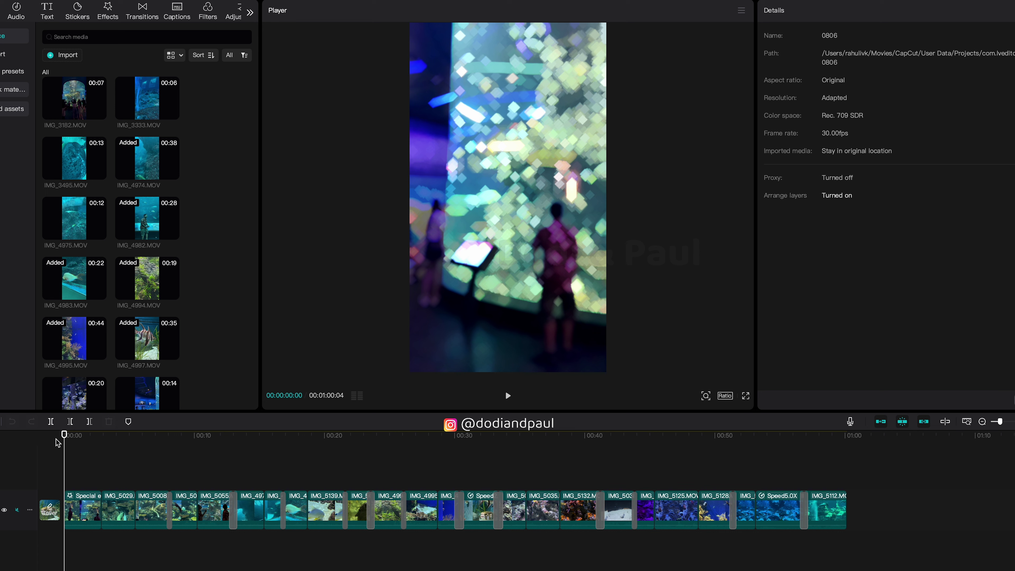
left_click(508, 397)
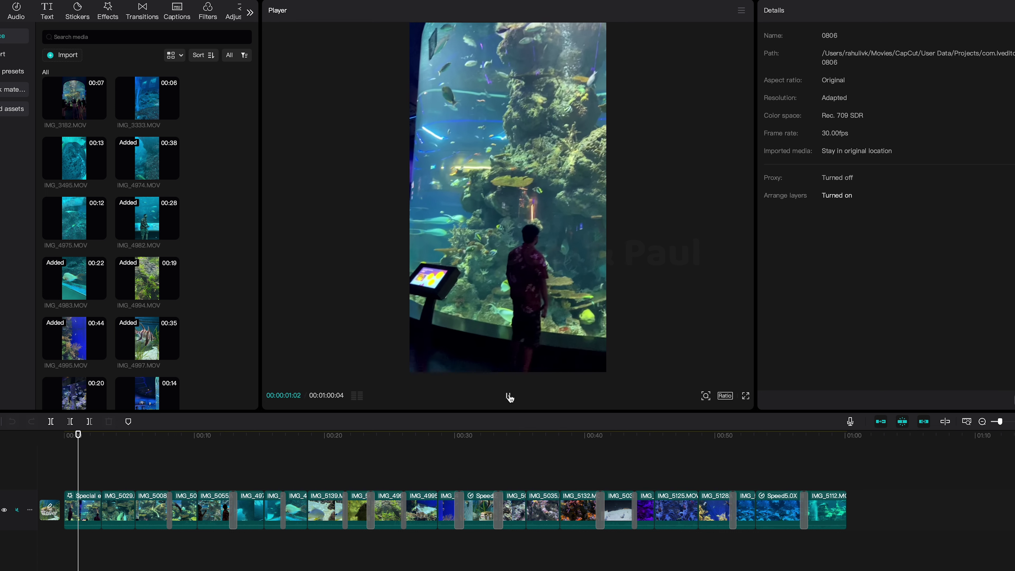